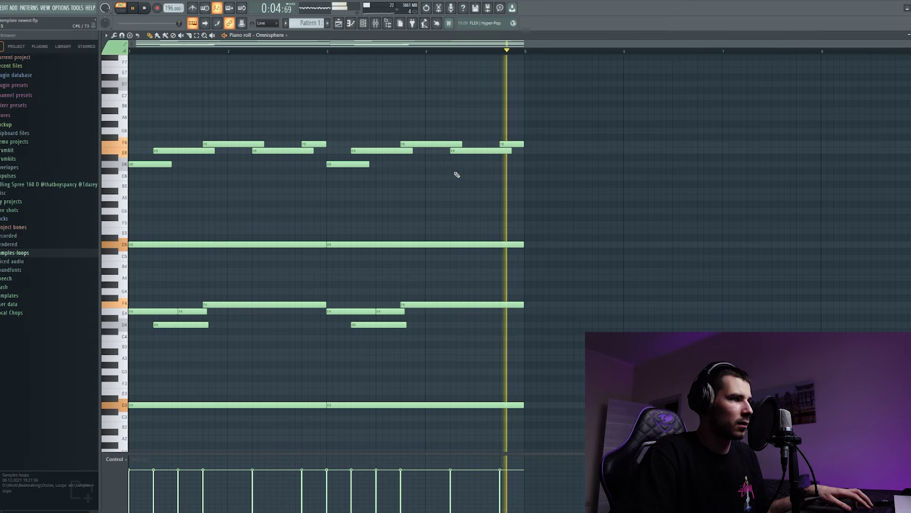
Copy the lower chord notes from bars 1–4 into bars 5–8 and transpose the copy up five semitones.
{"action": "key", "text": "space"}
{"action": "left_click_drag", "start_coordinate": [550, 417], "coordinate": [550, 246]}
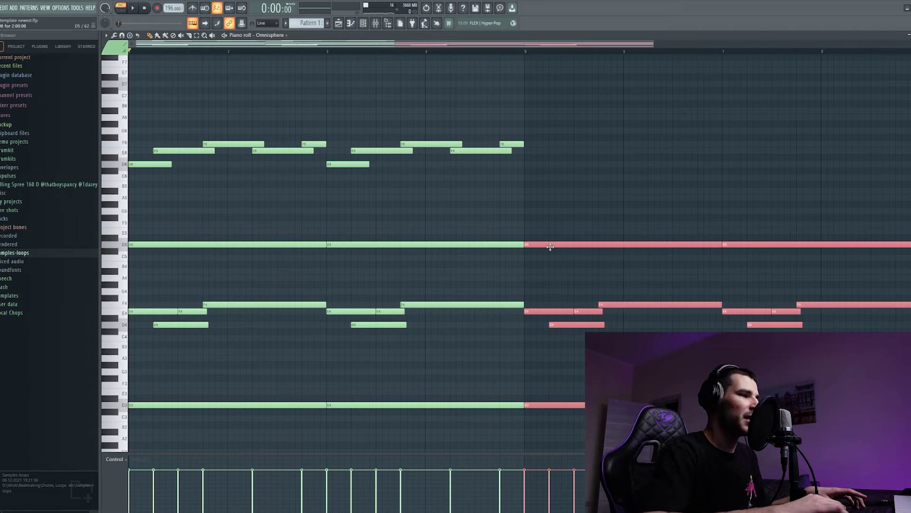
{"action": "key", "text": "Up"}
{"action": "key", "text": "Up"}
{"action": "key", "text": "Up"}
{"action": "key", "text": "Up"}
{"action": "key", "text": "Up"}
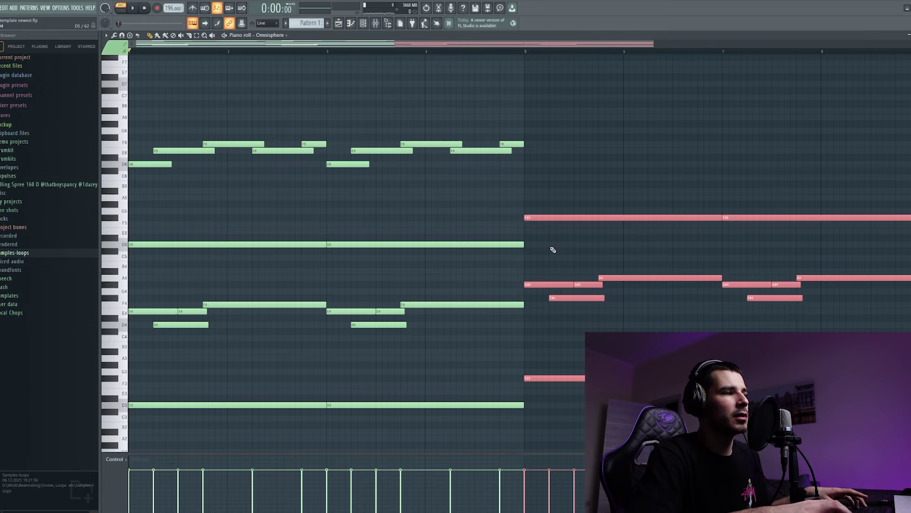
{"action": "key", "text": "space"}
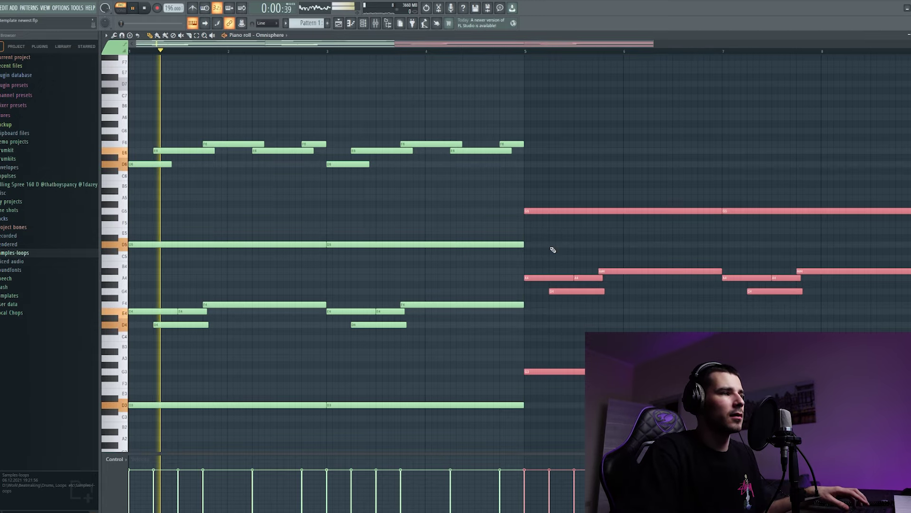
{"action": "left_click", "coordinate": [615, 323]}
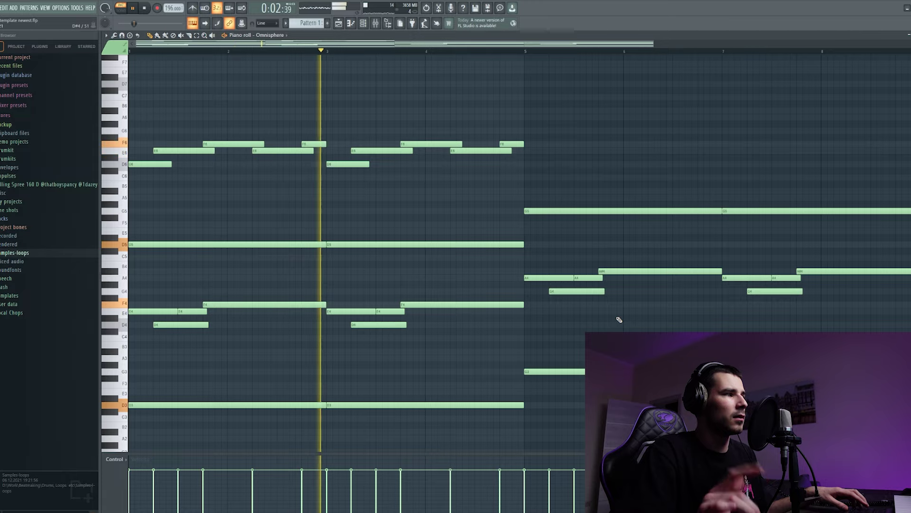
Shorten the F4 note in bar 4 of the Omnisphere part and follow it with an E4 note up to bar 5.
{"action": "scroll", "coordinate": [625, 326], "scroll_direction": "up", "scroll_amount": 1}
{"action": "scroll", "coordinate": [613, 318], "scroll_direction": "down", "scroll_amount": 1}
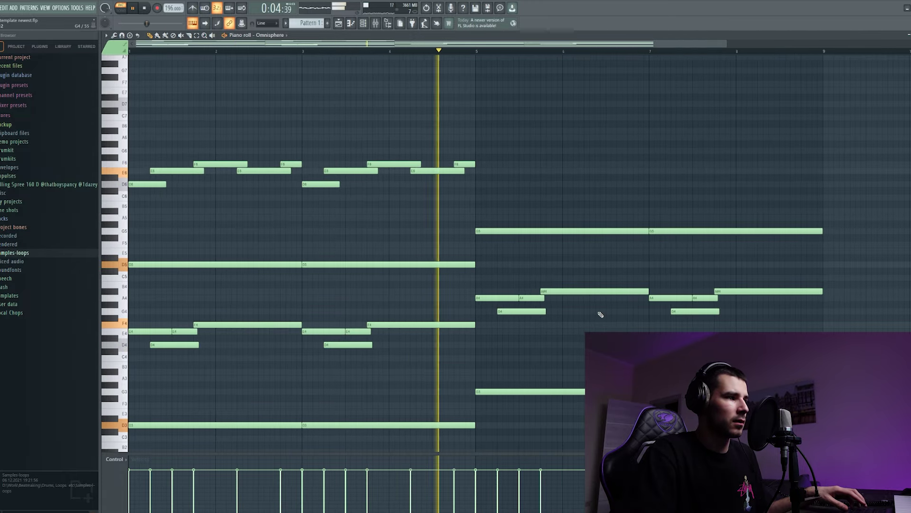
{"action": "scroll", "coordinate": [601, 314], "scroll_direction": "down", "scroll_amount": 2}
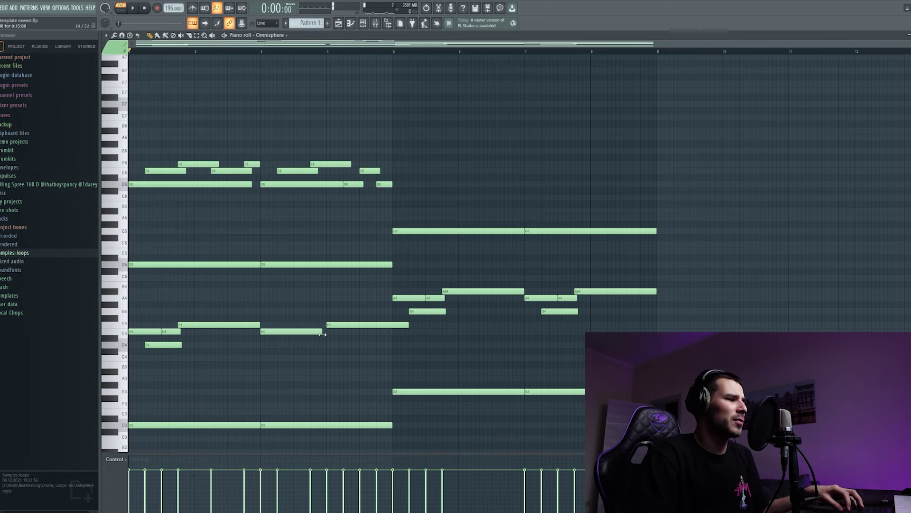
{"action": "left_click", "coordinate": [365, 331]}
{"action": "left_click_drag", "start_coordinate": [405, 327], "coordinate": [352, 334]}
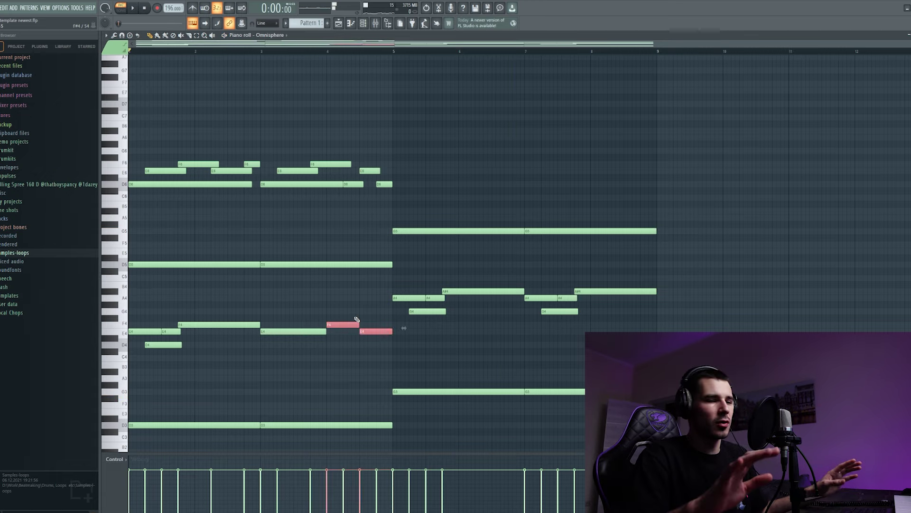
Copy the top melody phrase into bars 5–8 and end it with short D6 and A#5 notes.
{"action": "left_click_drag", "start_coordinate": [239, 157], "coordinate": [435, 185]}
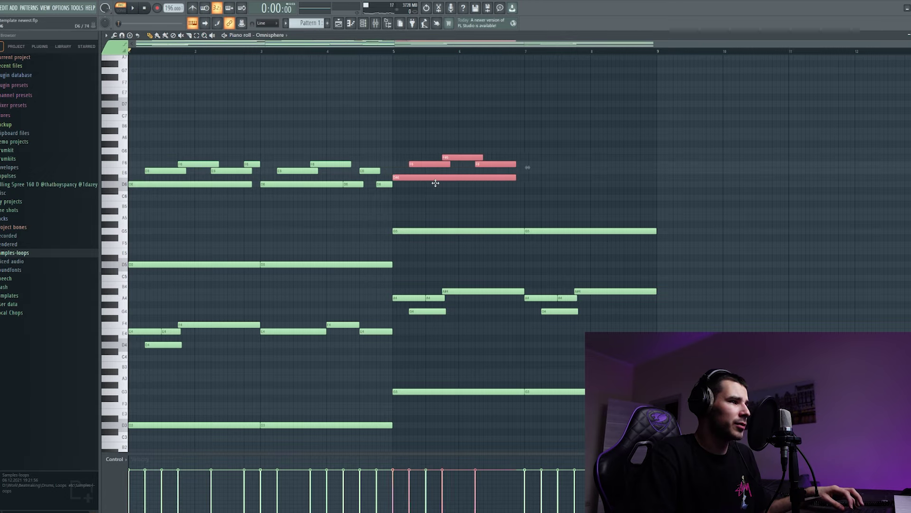
{"action": "key", "text": "ctrl+d"}
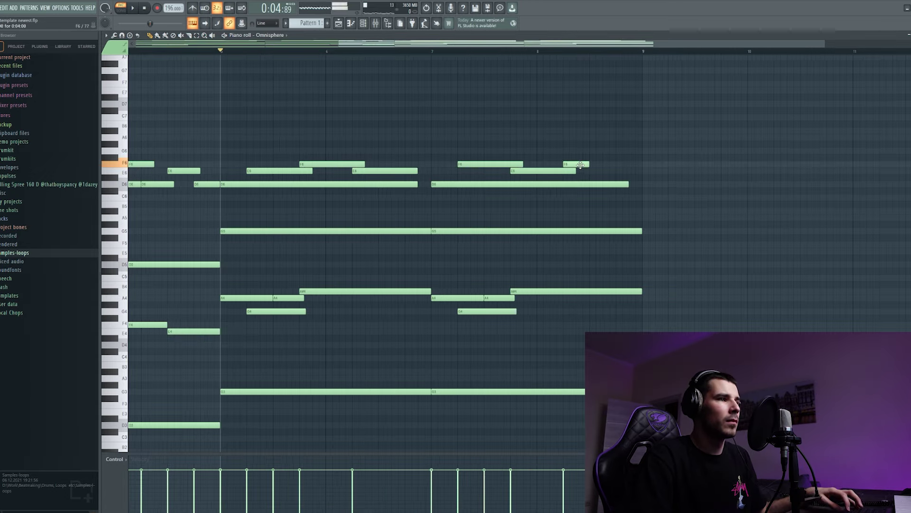
{"action": "left_click_drag", "start_coordinate": [599, 165], "coordinate": [603, 179]}
{"action": "left_click_drag", "start_coordinate": [628, 220], "coordinate": [624, 212]}
{"action": "key", "text": "space"}
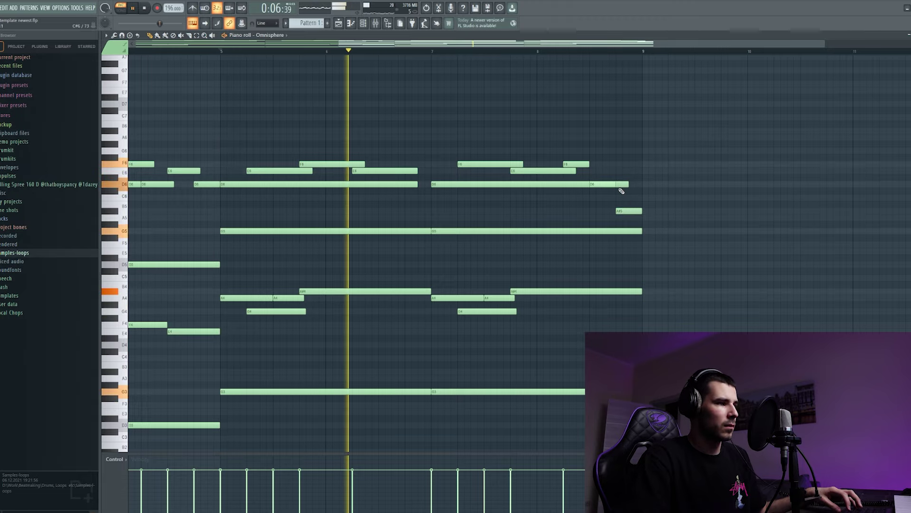
{"action": "key", "text": "space"}
Apply Strum to the Omnisphere notes and lower their velocities to about 55%.
{"action": "scroll", "coordinate": [665, 183], "scroll_direction": "down", "scroll_amount": 2}
{"action": "left_click_drag", "start_coordinate": [693, 135], "coordinate": [134, 456]}
{"action": "key", "text": "alt+s"}
{"action": "key", "text": "space"}
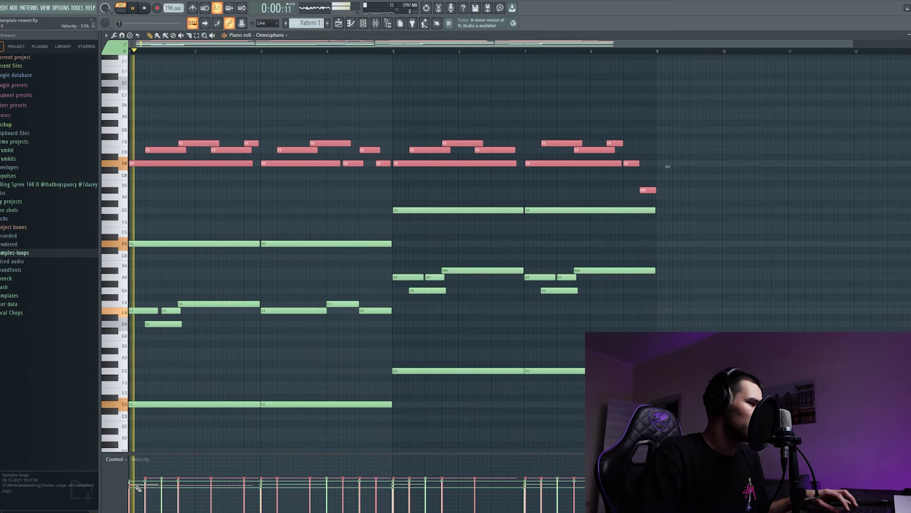
{"action": "key", "text": "space"}
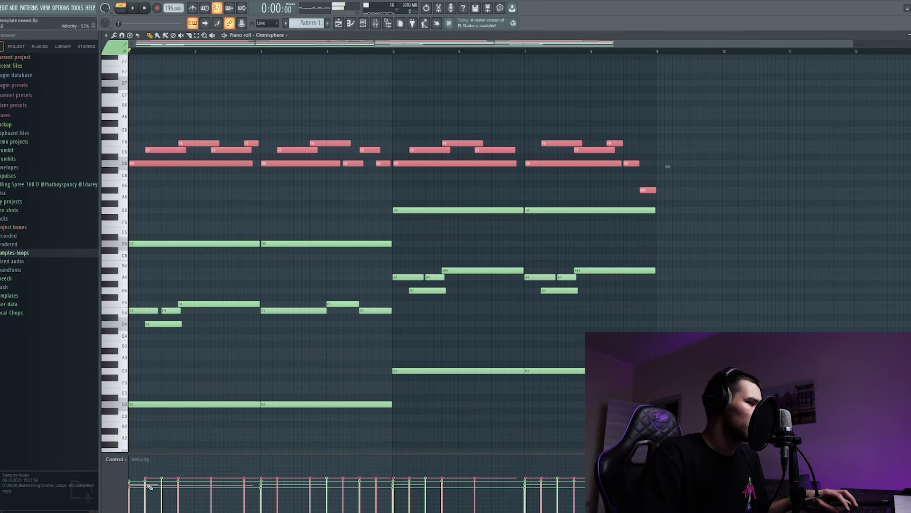
{"action": "left_click", "coordinate": [147, 488]}
Write an Analog Lab V counter-melody with D5 and E5 in bars 1–2, F5 and E5 in bar 4, and higher notes from bar 5.
{"action": "key", "text": "space"}
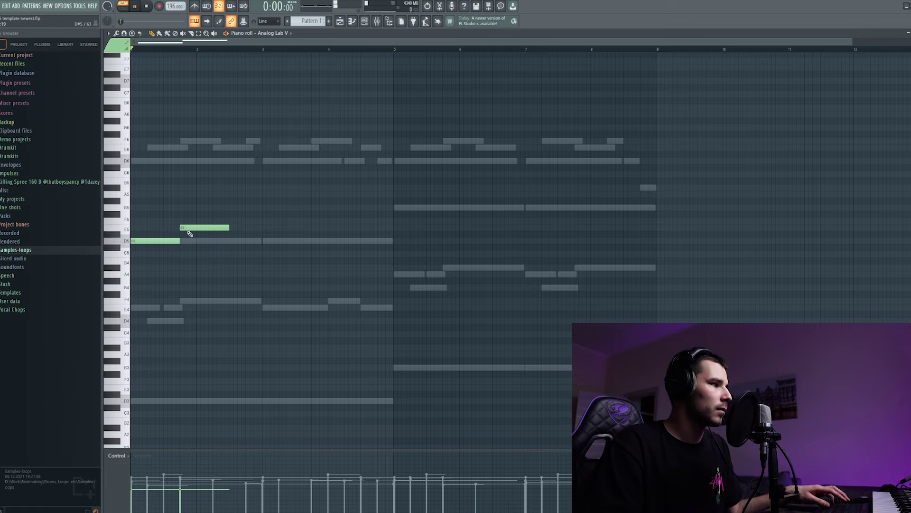
{"action": "key", "text": "space"}
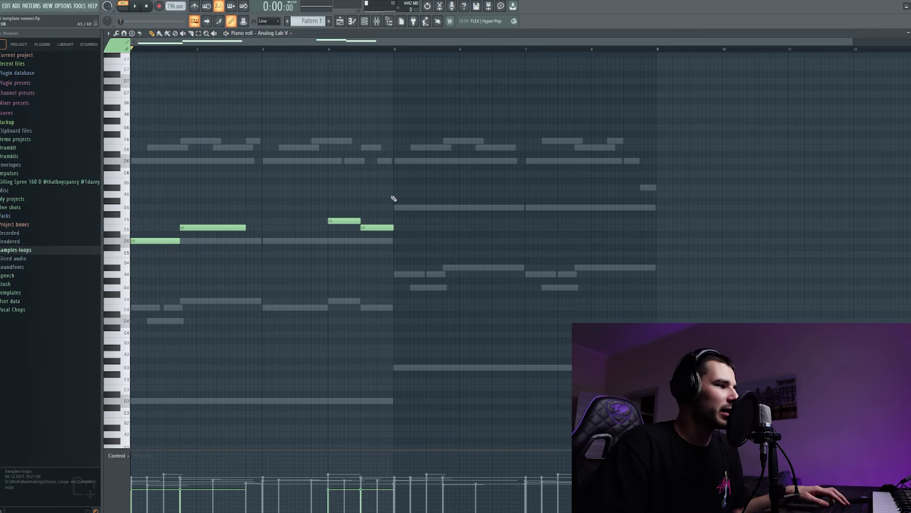
{"action": "key", "text": "space"}
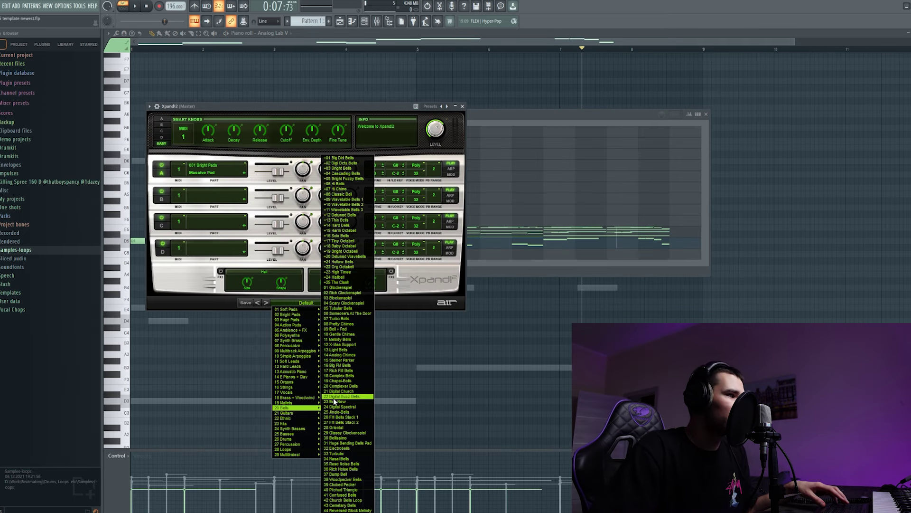
Load the Xpand!2 bell preset High Times, move on to The Clash, and close the synth.
{"action": "left_click", "coordinate": [338, 272]}
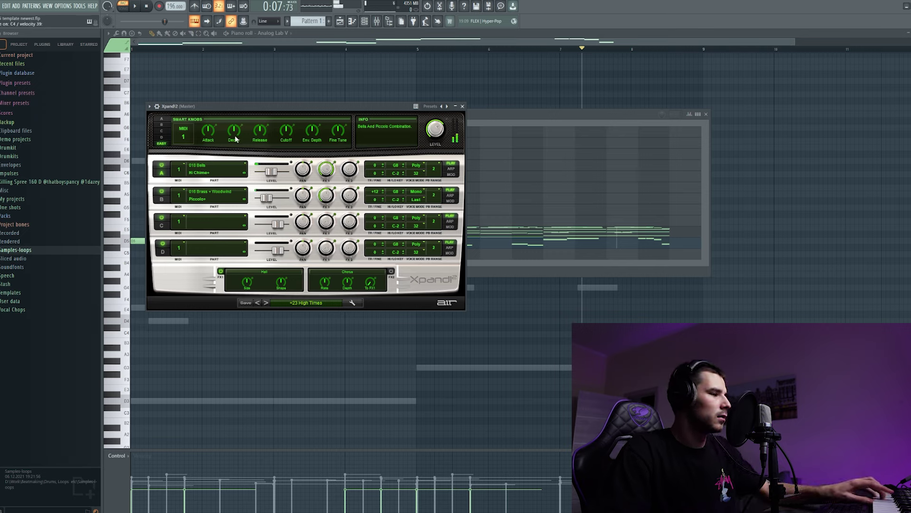
{"action": "left_click", "coordinate": [266, 303]}
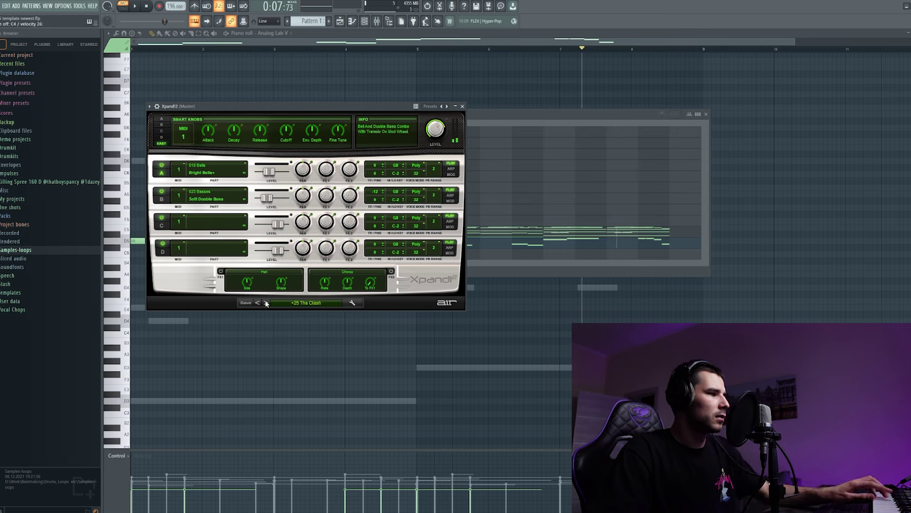
{"action": "left_click", "coordinate": [463, 107]}
{"action": "key", "text": "Escape"}
Write short Xpand!2 bell runs: D5-E5-F5 in bar 1, A#5-A5-G5 in bar 4, A4-D5-F5 in bar 5, A#5-A#5-A5-F5 in bar 8.
{"action": "left_click", "coordinate": [284, 33]}
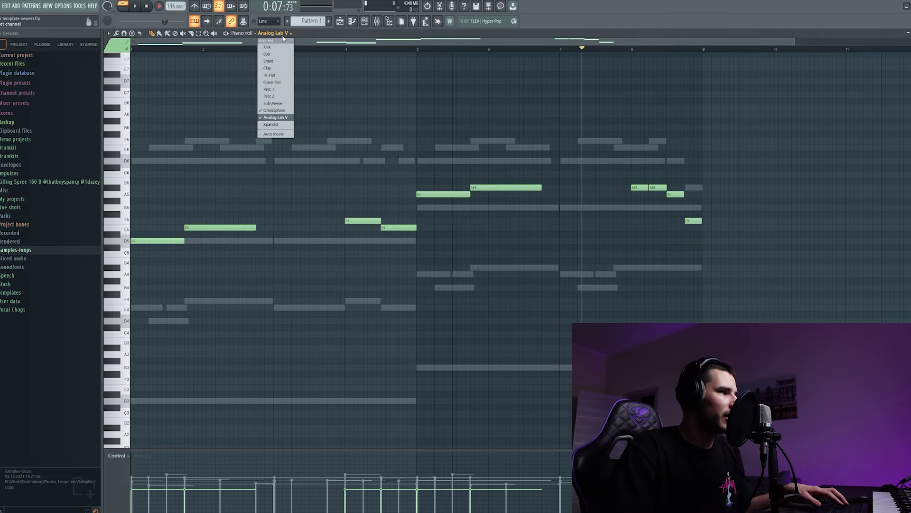
{"action": "left_click", "coordinate": [271, 125]}
{"action": "left_click", "coordinate": [138, 241]}
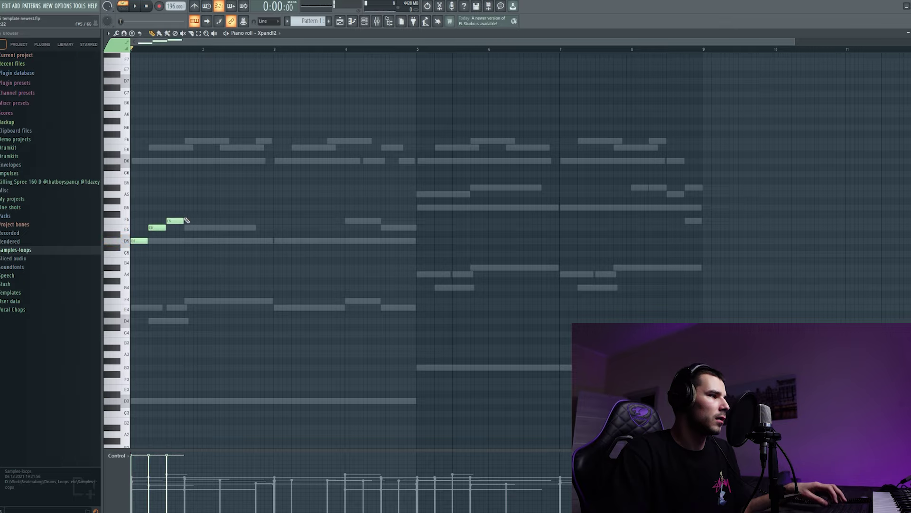
{"action": "key", "text": "space"}
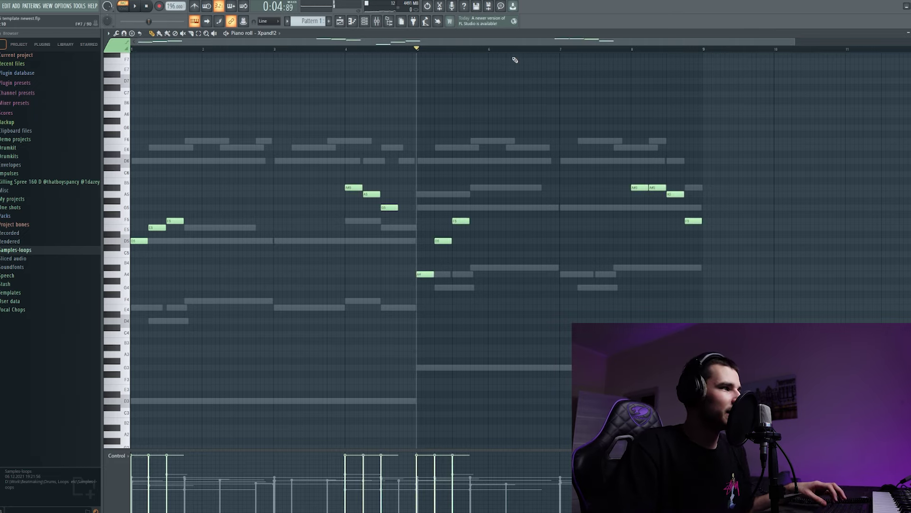
{"action": "left_click_drag", "start_coordinate": [725, 165], "coordinate": [617, 278]}
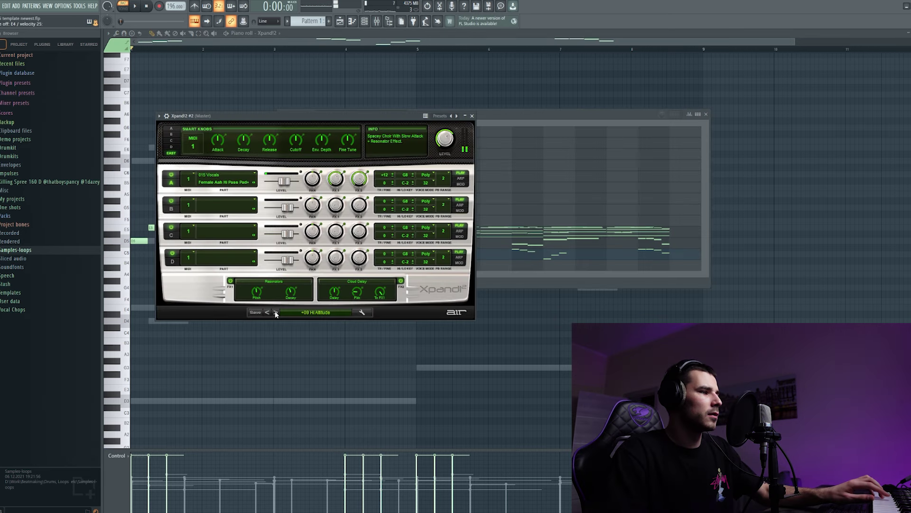
Set the second Xpand!2 to the Mindsweeper pad preset and write sustained chords starting at bars 1, 3, 5 and 7.
{"action": "left_click", "coordinate": [275, 312]}
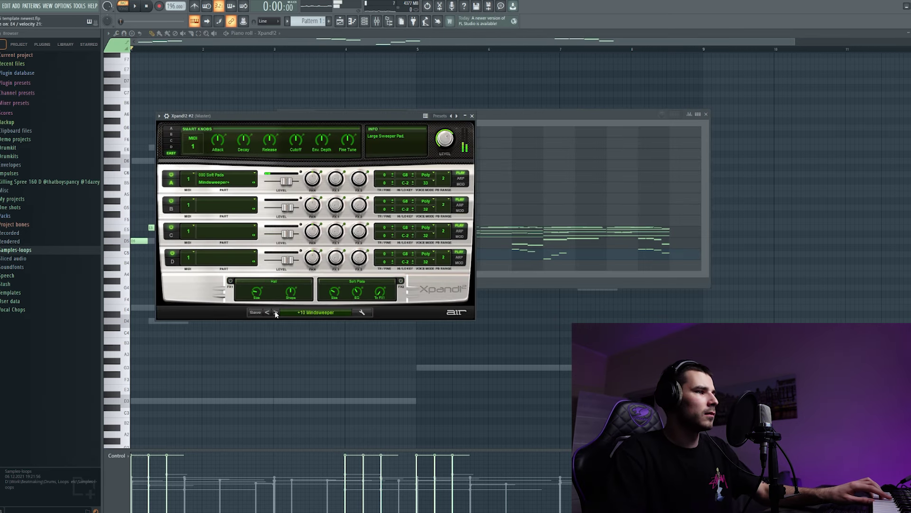
{"action": "left_click", "coordinate": [471, 115]}
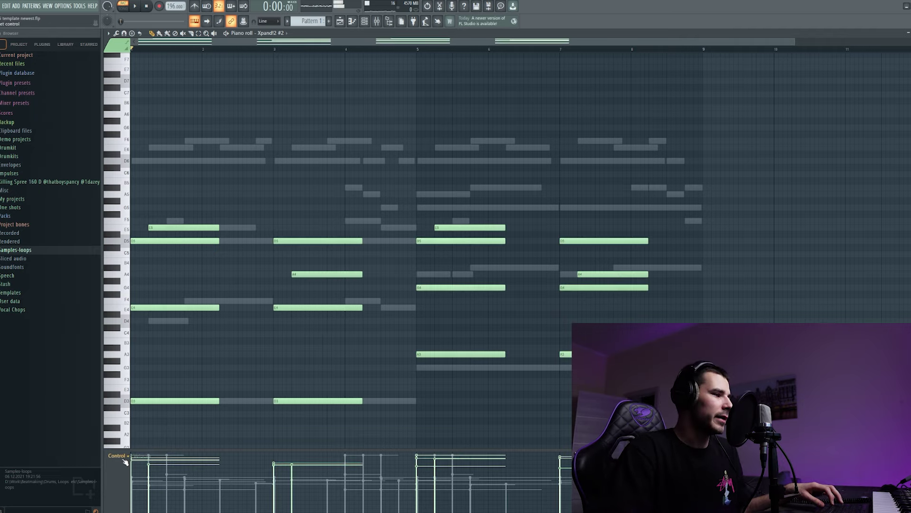
Draw falling channel volume ramps for the pad, one every two bars across the pattern, and play them back.
{"action": "left_click", "coordinate": [116, 455]}
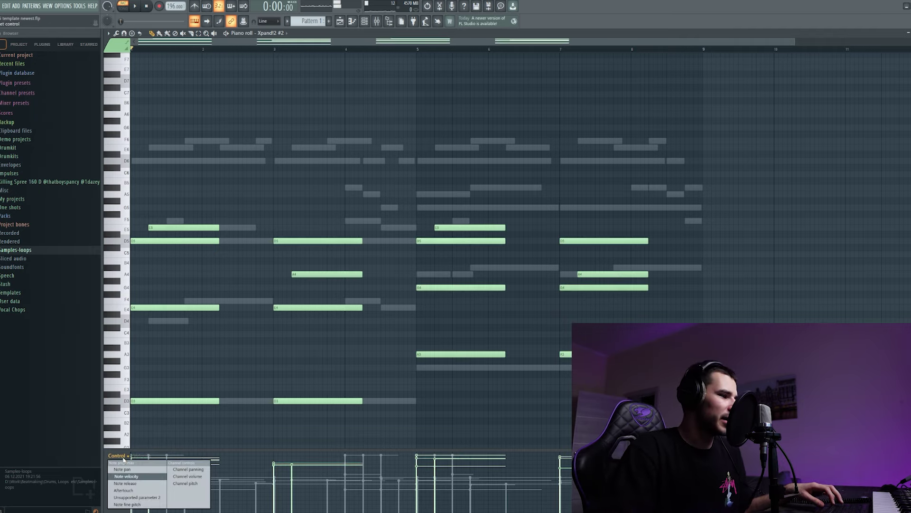
{"action": "left_click", "coordinate": [196, 476]}
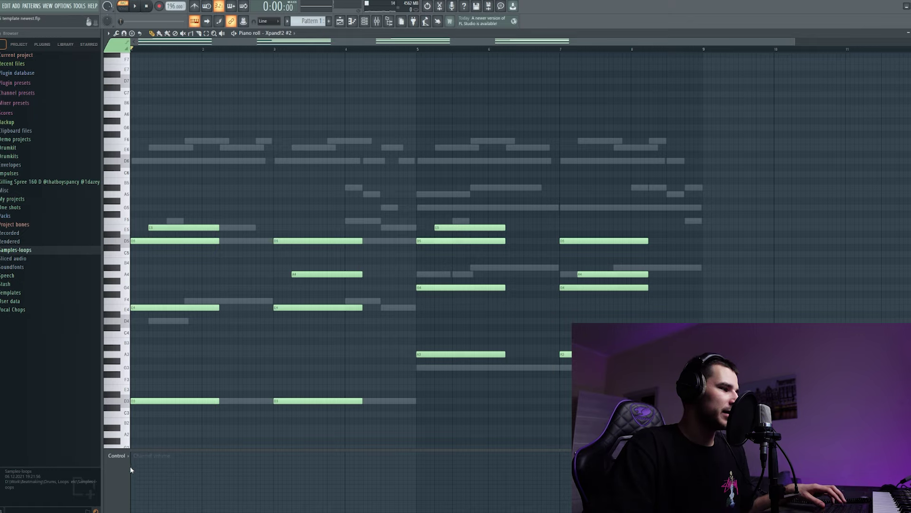
{"action": "mouse_move", "coordinate": [134, 471]}
{"action": "left_mouse_down"}
{"action": "mouse_move", "coordinate": [157, 484]}
{"action": "mouse_move", "coordinate": [275, 501]}
{"action": "left_mouse_up"}
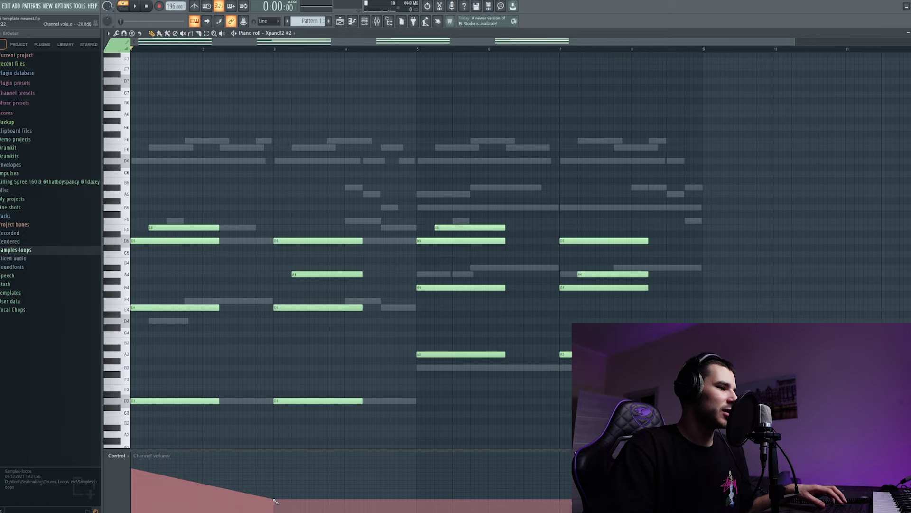
{"action": "key", "text": "space"}
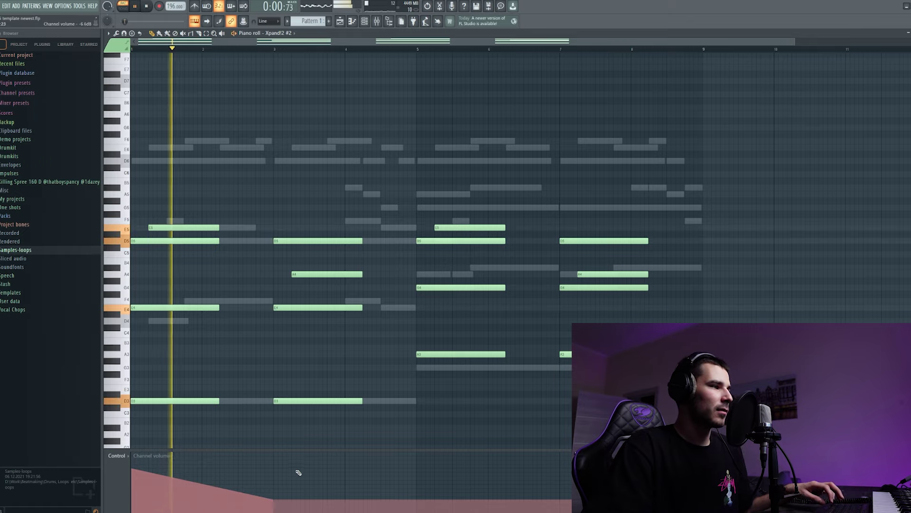
{"action": "key", "text": "space"}
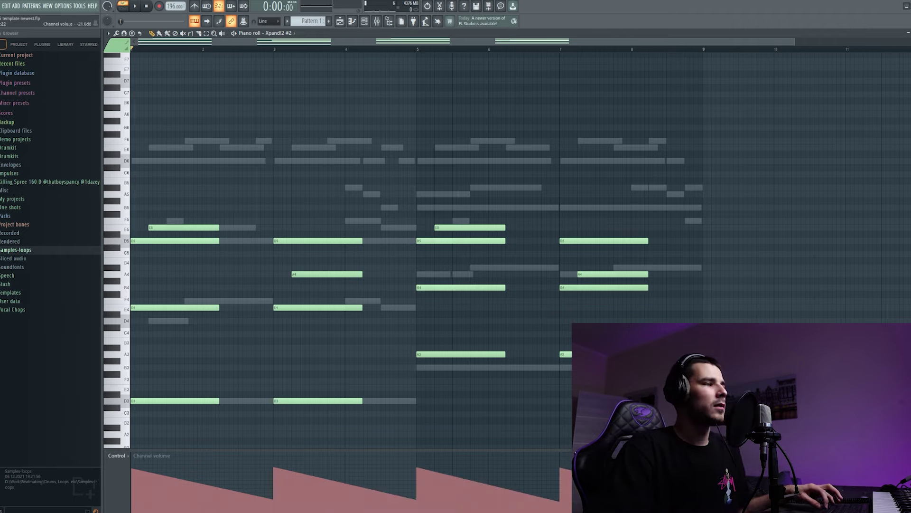
{"action": "key", "text": "space"}
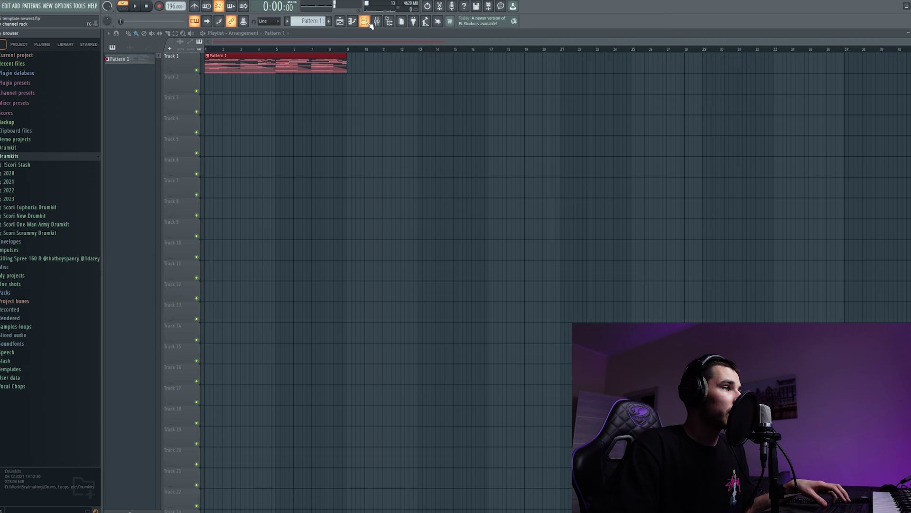
Audition the Detroit basses in Scori One Man Army Drumkit and load [SB] Bass Detroit - Criminal (C) onto the Sub/Reese channel.
{"action": "key", "text": "F6"}
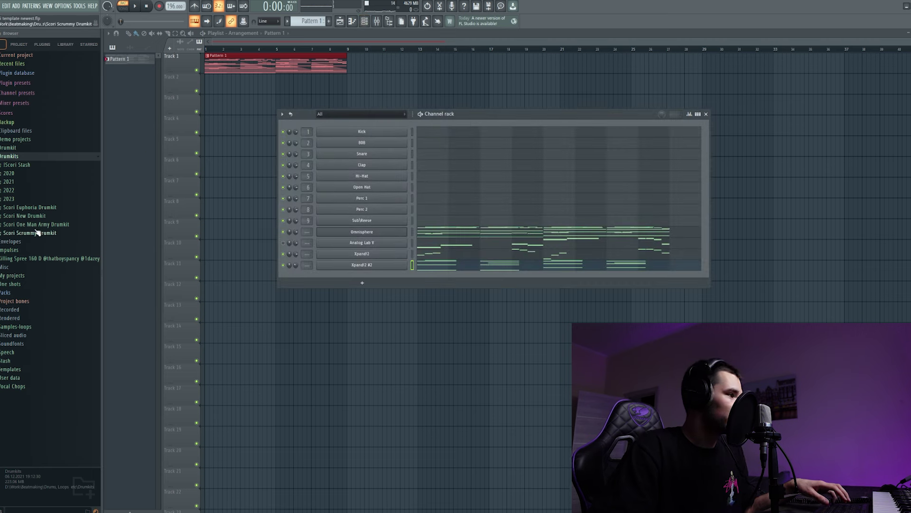
{"action": "left_click", "coordinate": [39, 225]}
{"action": "left_click", "coordinate": [14, 241]}
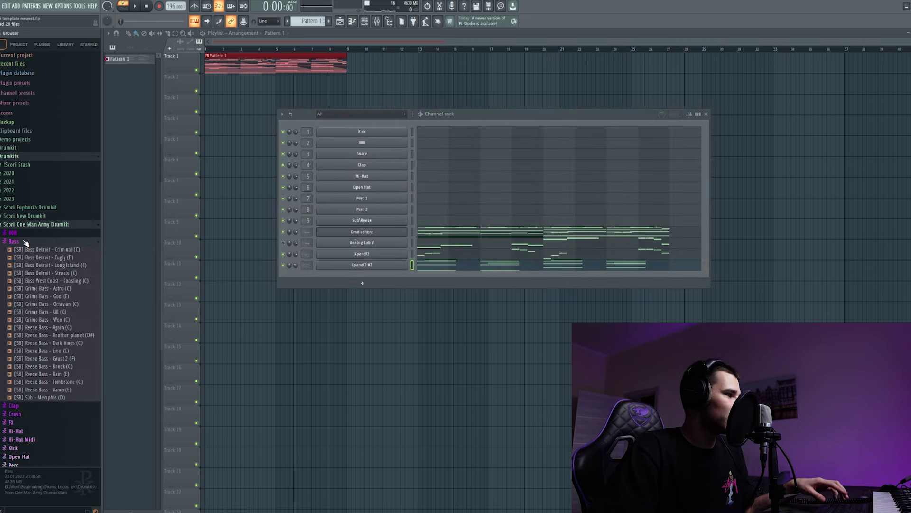
{"action": "left_click", "coordinate": [52, 273]}
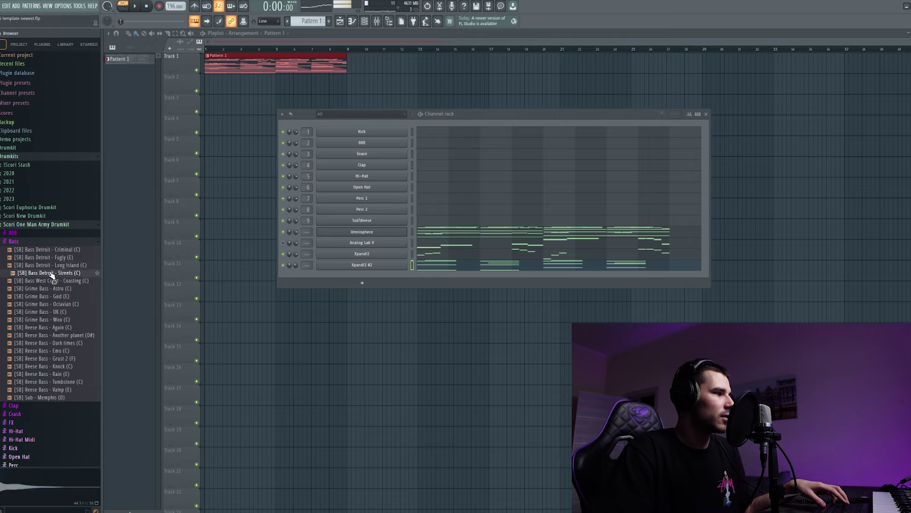
{"action": "left_click", "coordinate": [58, 250]}
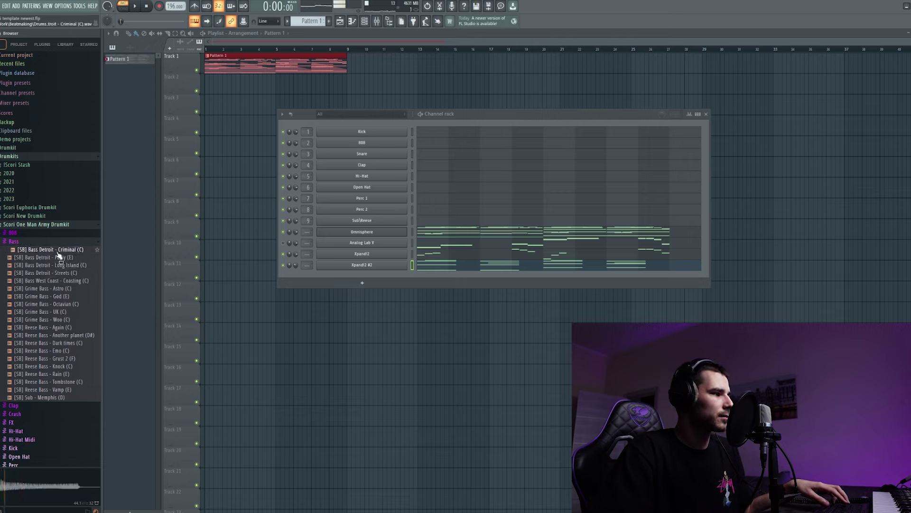
{"action": "left_click_drag", "start_coordinate": [57, 255], "coordinate": [359, 223]}
Write the [SB] Bass Detroit - Criminal (C) line, starting with short D5 notes on beats 1 and 4 of bar 1 and at bar 3.
{"action": "left_click_drag", "start_coordinate": [358, 223], "coordinate": [359, 222]}
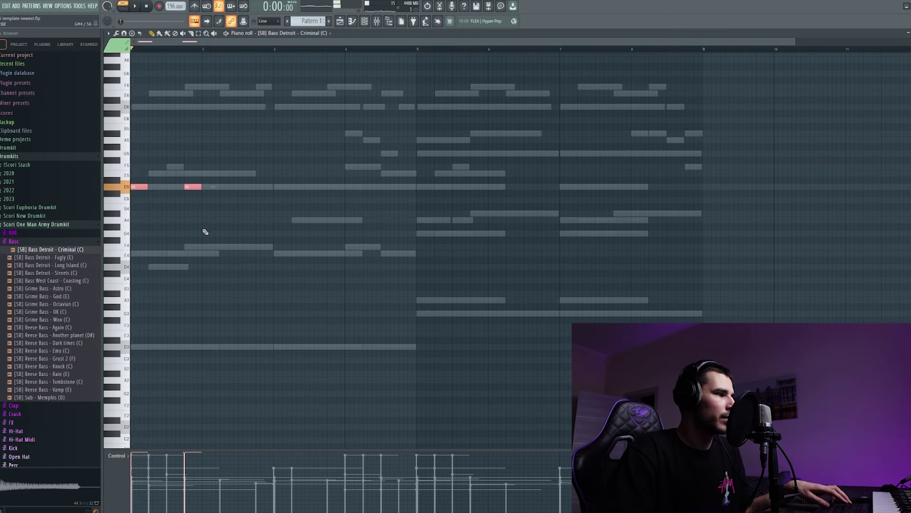
{"action": "key", "text": "space"}
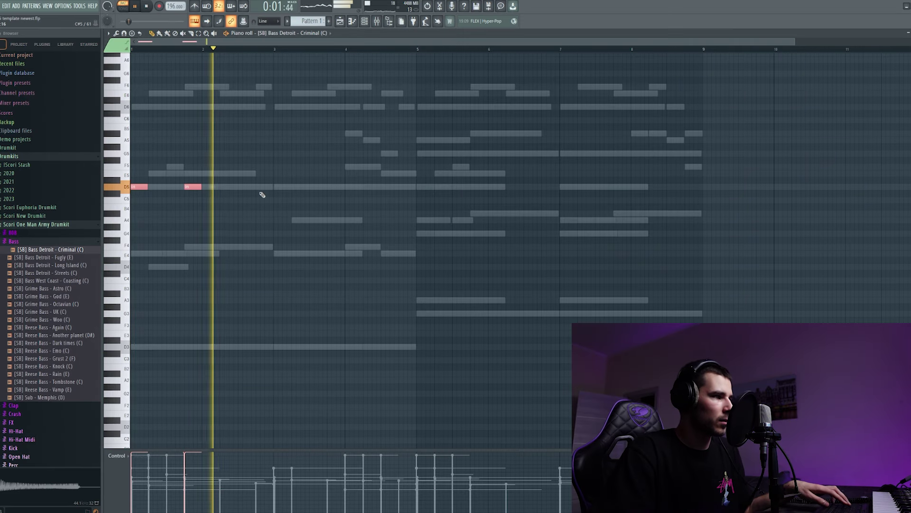
{"action": "left_click", "coordinate": [276, 187]}
{"action": "key", "text": "space"}
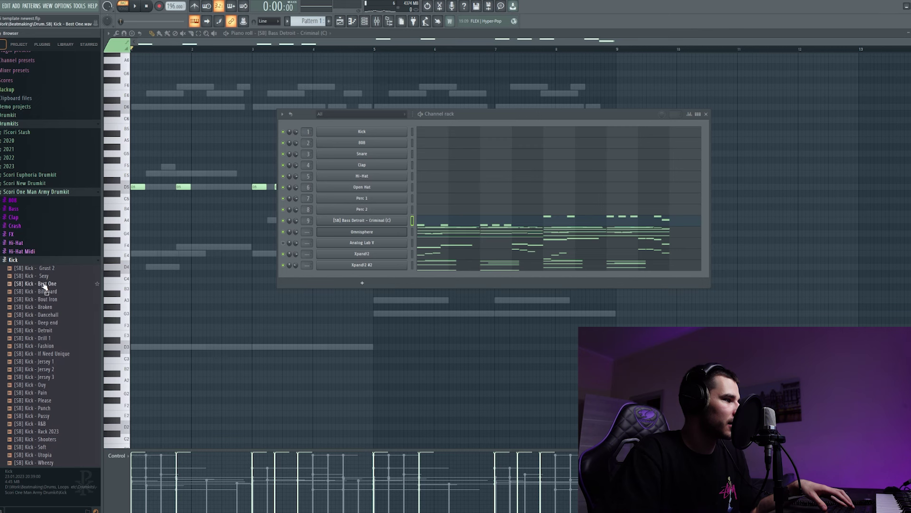
Audition kicks in Scori One Man Army Drumkit and load [SB] Kick - Best One onto the Kick channel.
{"action": "left_click", "coordinate": [45, 284]}
{"action": "left_click", "coordinate": [47, 292]}
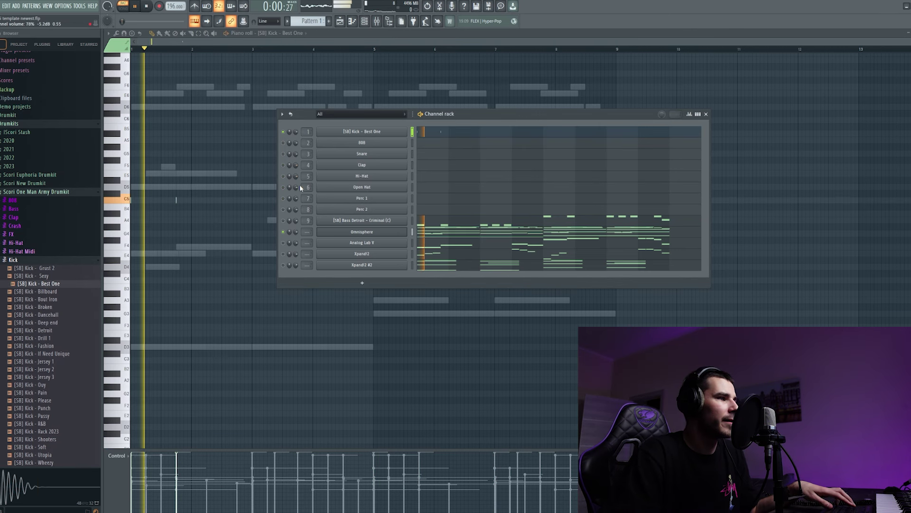
{"action": "key", "text": "space"}
Write a four-bar kick pattern with C5 hits in bars 1, 3 and 4, and duplicate it into bars 5 to 8.
{"action": "key", "text": "F6"}
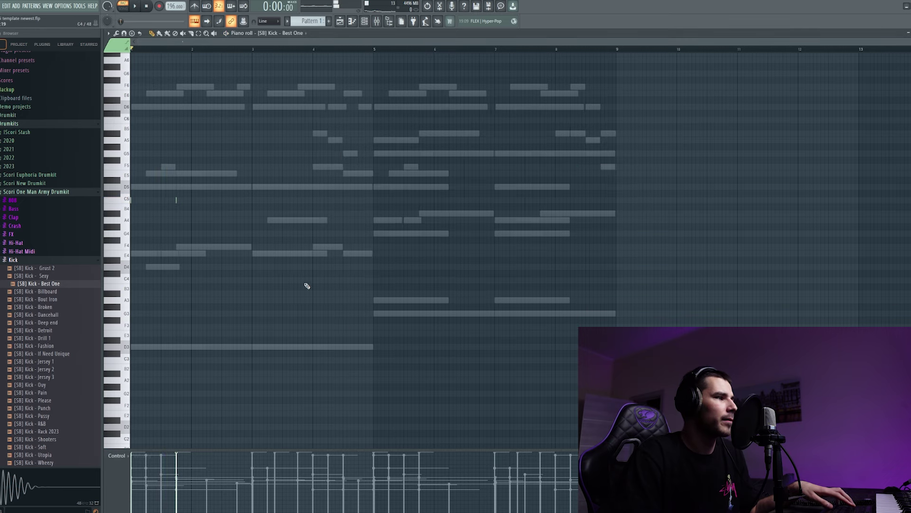
{"action": "key", "text": "space"}
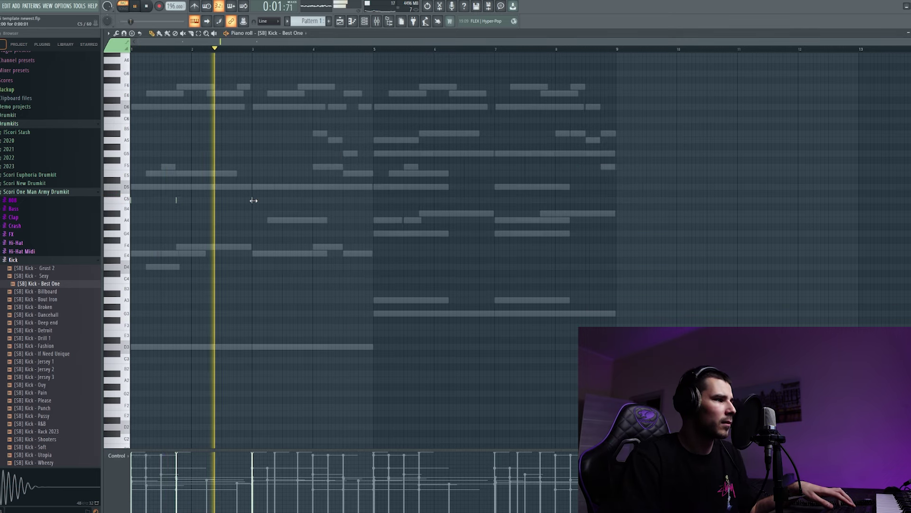
{"action": "left_click", "coordinate": [328, 200]}
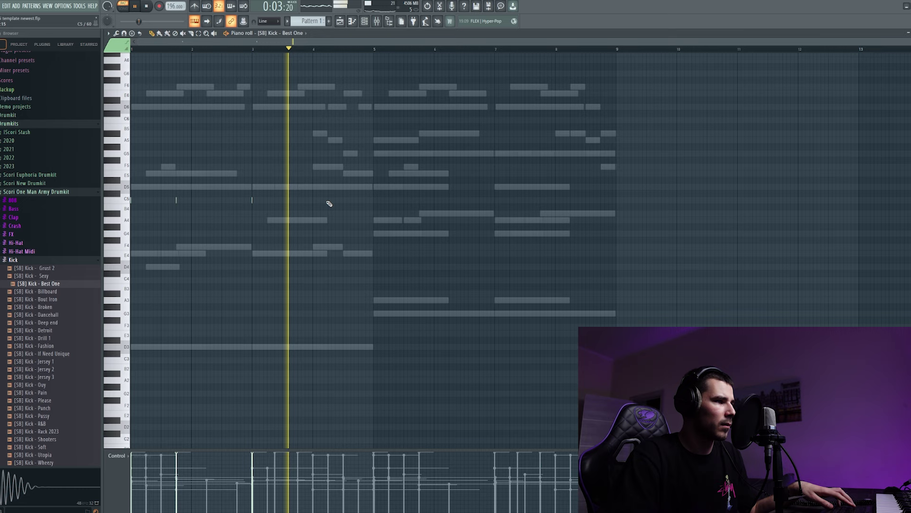
{"action": "left_click", "coordinate": [351, 201]}
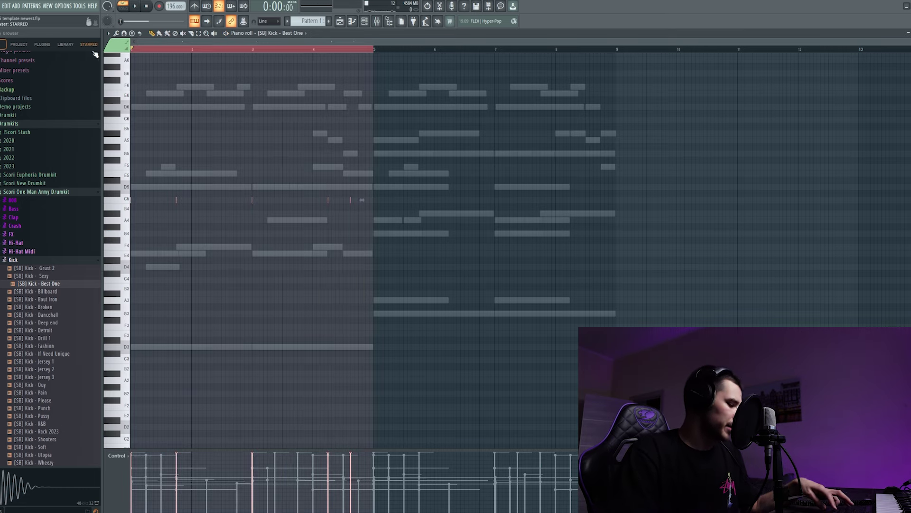
{"action": "key", "text": "ctrl+b"}
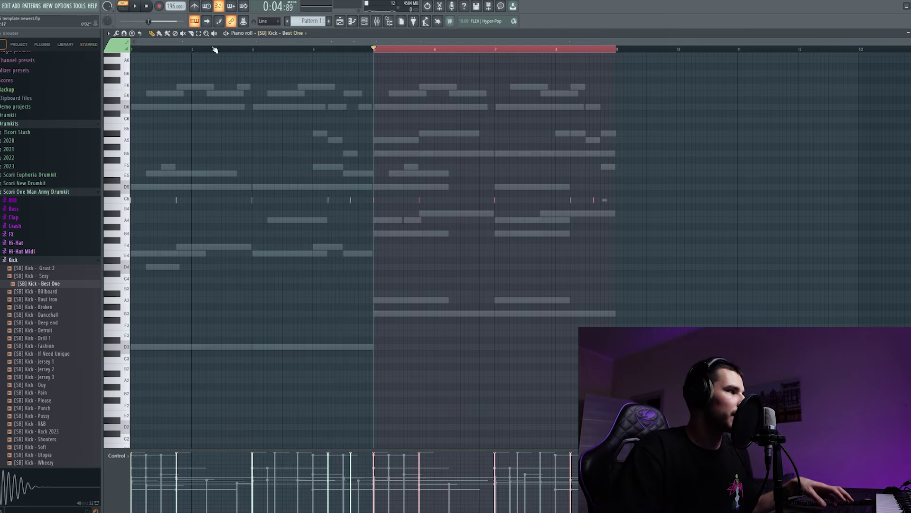
{"action": "key", "text": "ctrl+d"}
{"action": "left_click_drag", "start_coordinate": [204, 50], "coordinate": [132, 50]}
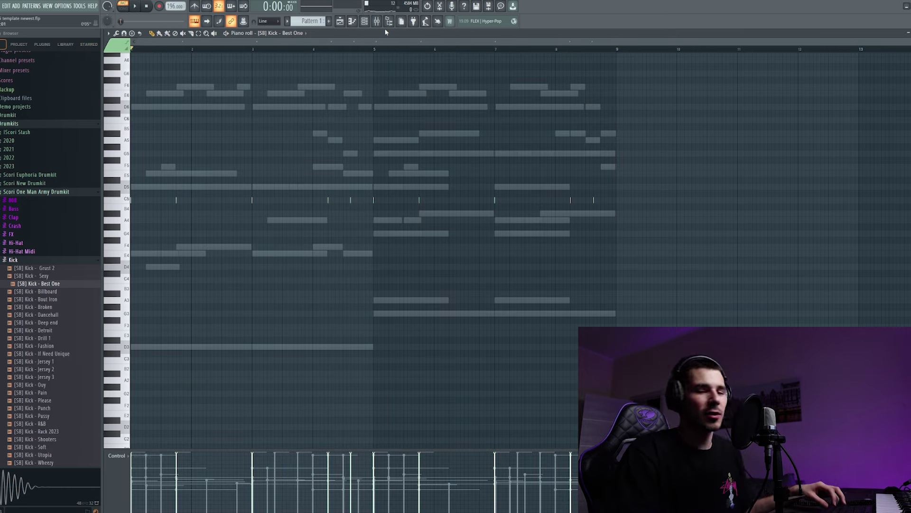
Audition the kit's claps, load [SB] Clap - Lil Double D onto the Clap channel and place a hit on beat 3 of every bar.
{"action": "left_click", "coordinate": [23, 217]}
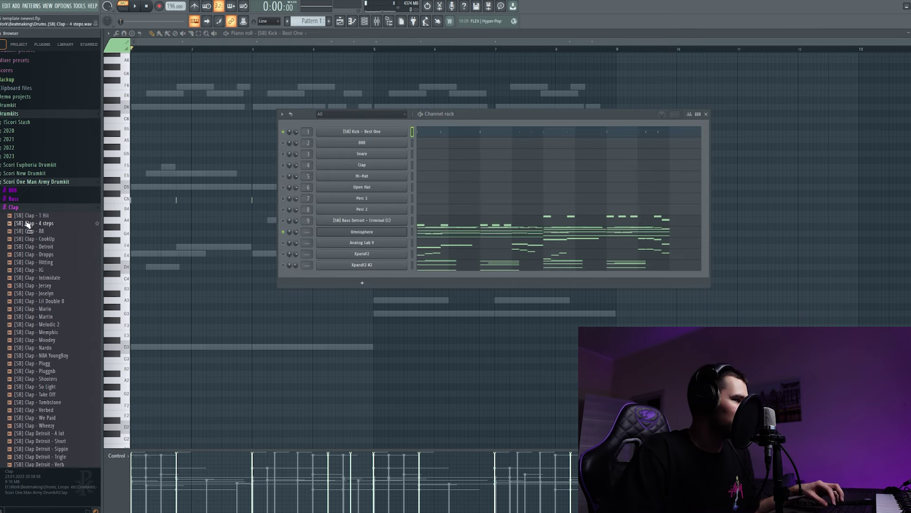
{"action": "left_click", "coordinate": [48, 238]}
{"action": "left_click", "coordinate": [49, 263]}
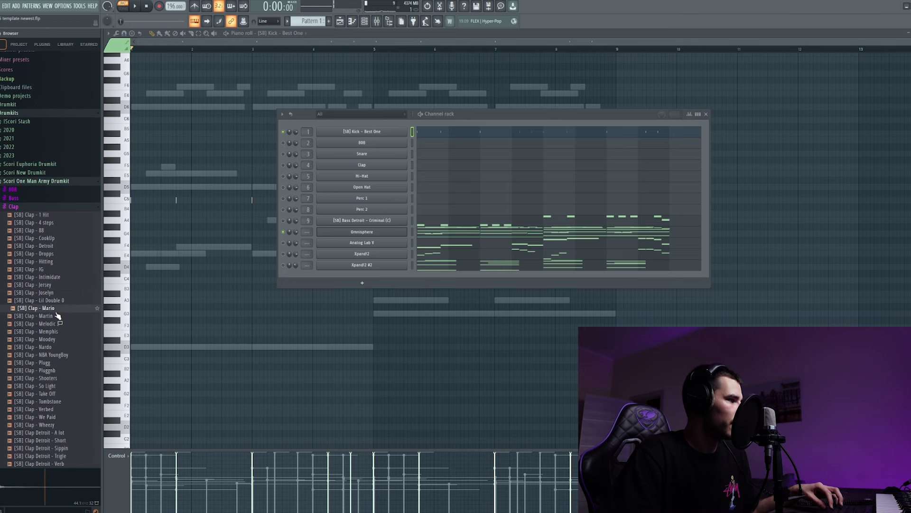
{"action": "left_click", "coordinate": [53, 278]}
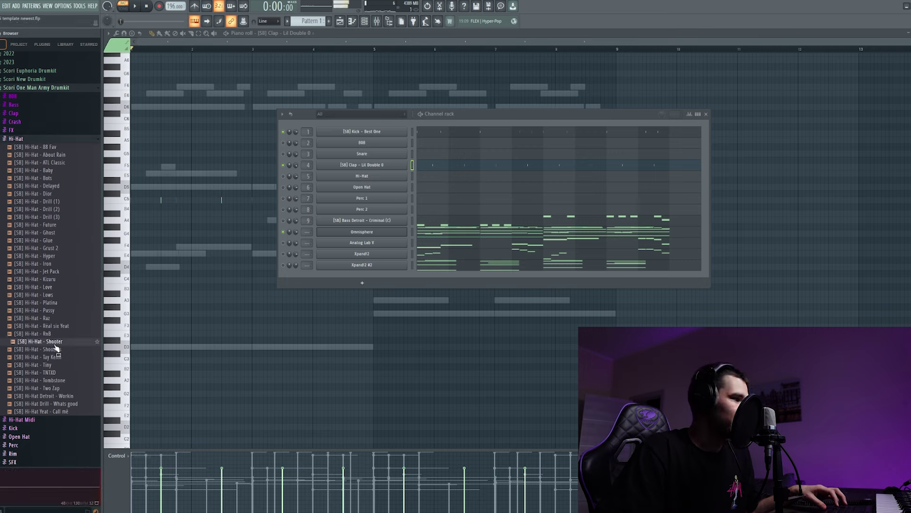
Load [SB] Hi-Hat - Shooters onto the Hi-Hat channel, fill every 4 steps and play the pattern back.
{"action": "left_click", "coordinate": [55, 349]}
{"action": "left_click_drag", "start_coordinate": [56, 356], "coordinate": [375, 176]}
{"action": "right_click", "coordinate": [408, 174]}
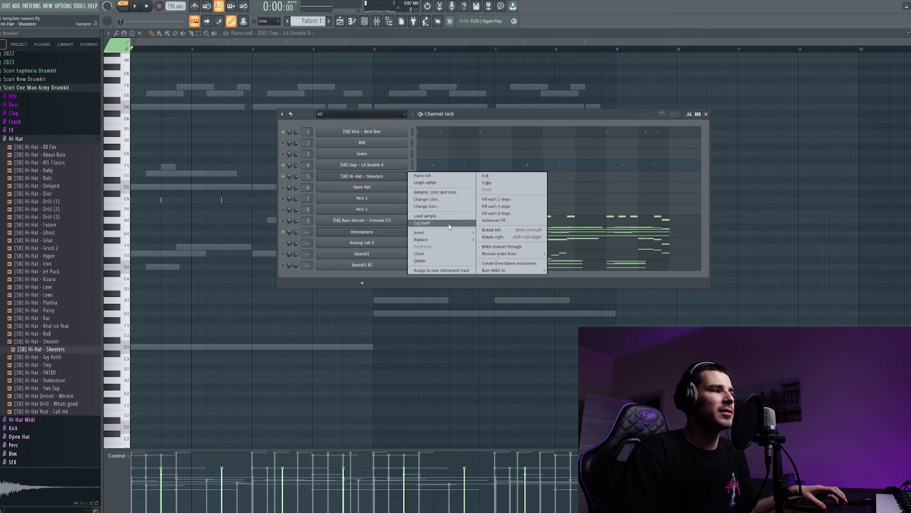
{"action": "left_click", "coordinate": [496, 207]}
{"action": "key", "text": "space"}
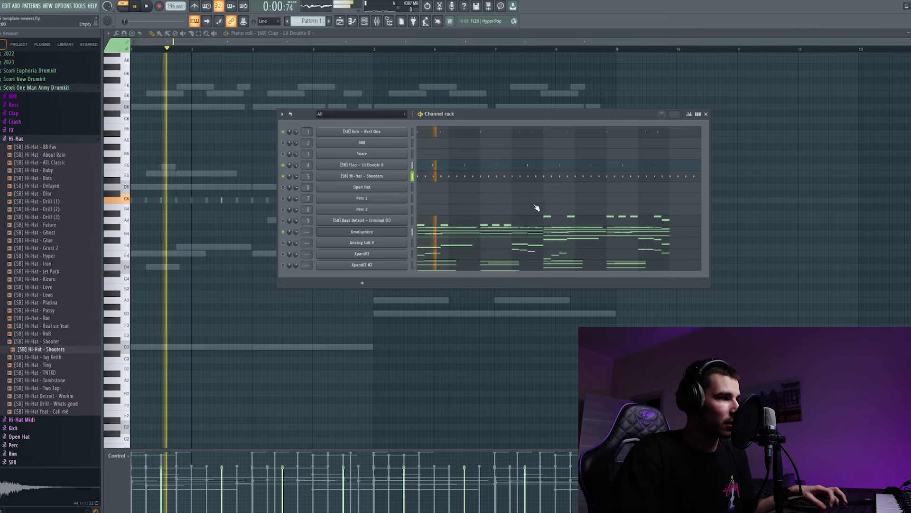
{"action": "left_click", "coordinate": [706, 115]}
{"action": "key", "text": "space"}
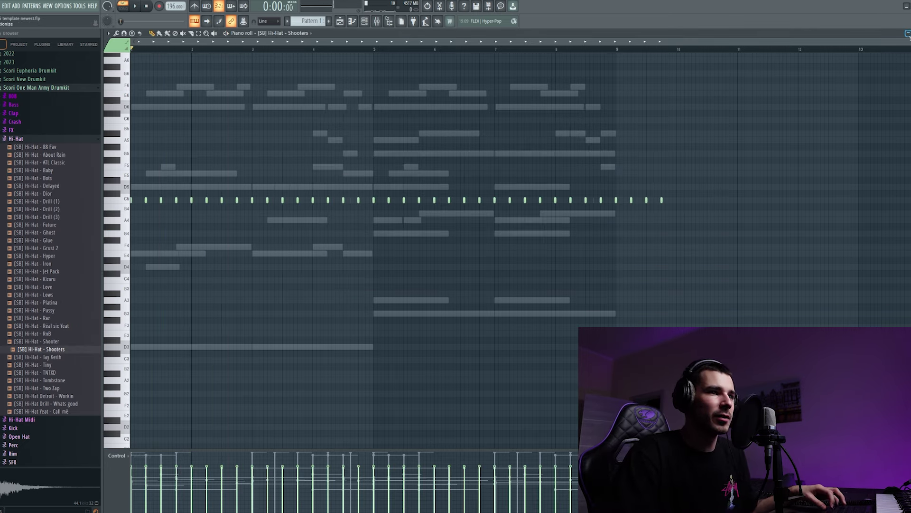
Vary the hi-hats by moving the bar 1 beat 2 hit half a beat later and deleting the bar 2 downbeat and most hits in bars 3-4.
{"action": "mouse_move", "coordinate": [901, 42]}
{"action": "left_mouse_down"}
{"action": "mouse_move", "coordinate": [281, 48]}
{"action": "mouse_move", "coordinate": [364, 71]}
{"action": "left_mouse_up"}
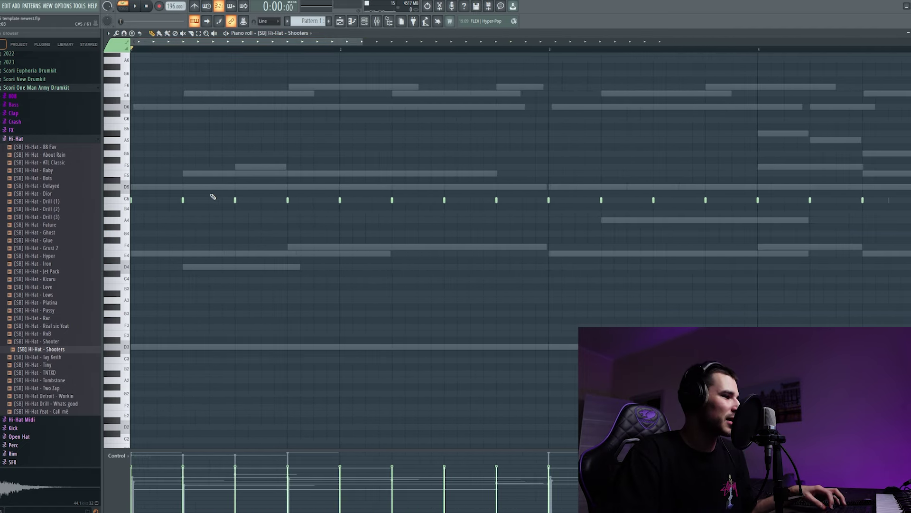
{"action": "left_click_drag", "start_coordinate": [184, 200], "coordinate": [210, 201]}
{"action": "key", "text": "space"}
{"action": "right_click", "coordinate": [340, 199]}
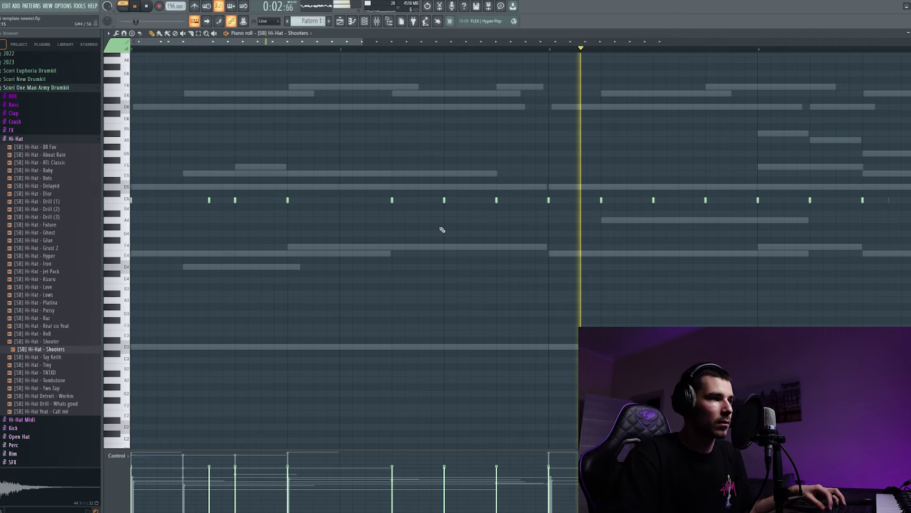
{"action": "key", "text": "space"}
{"action": "scroll", "coordinate": [427, 213], "scroll_direction": "down", "scroll_amount": 3}
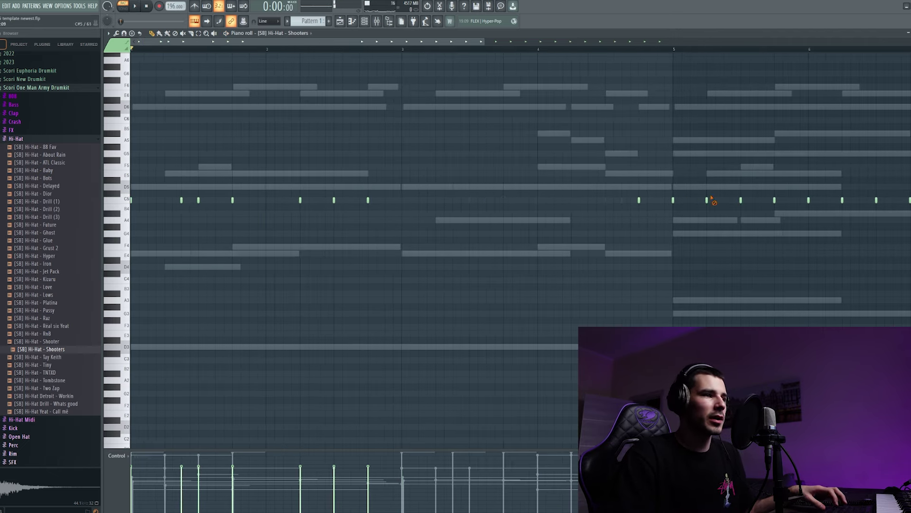
{"action": "scroll", "coordinate": [712, 200], "scroll_direction": "down", "scroll_amount": 2}
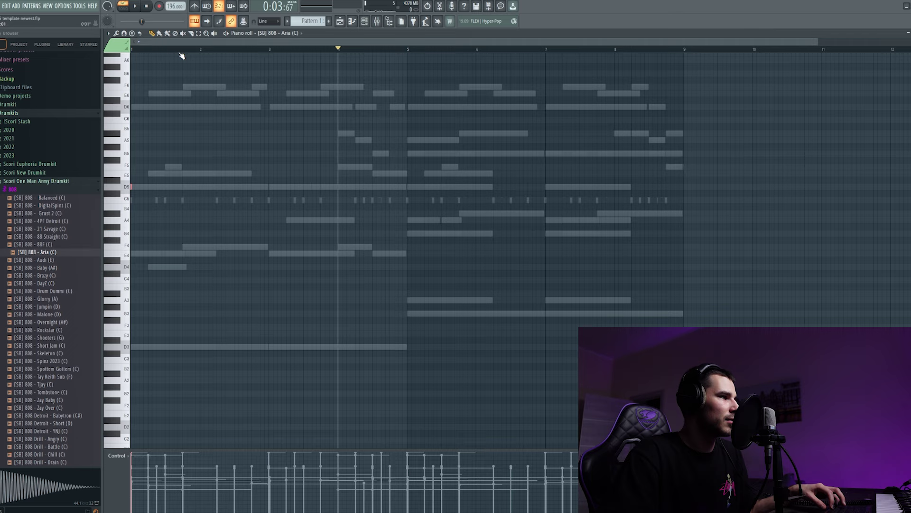
Write short D5 hits for [SB] 808 - Aria (C) on beats 1 and 4 of bars 1 and 3 and beat 2 of bar 4.
{"action": "key", "text": "space"}
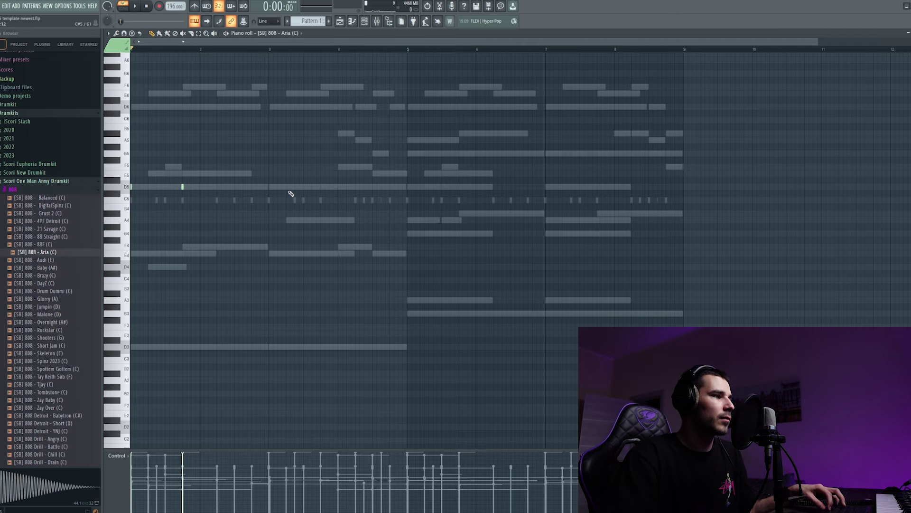
{"action": "left_click", "coordinate": [325, 188]}
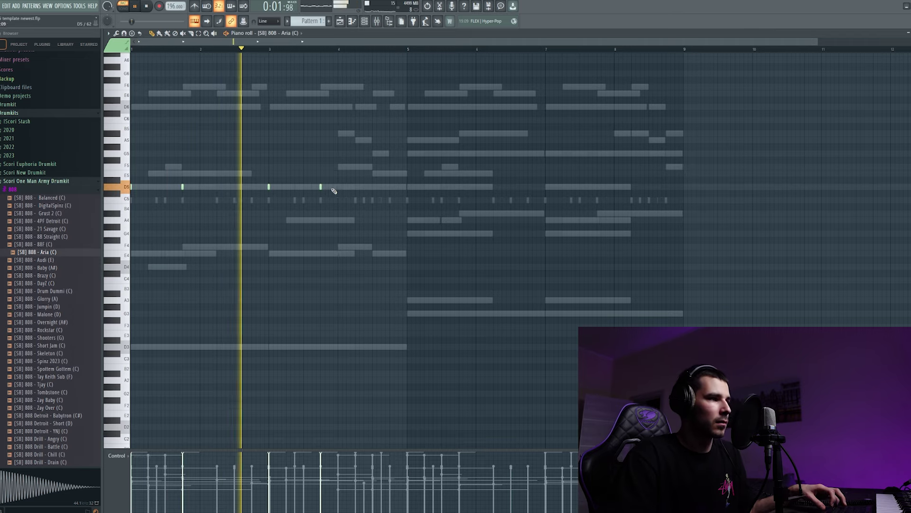
{"action": "left_click", "coordinate": [355, 188]}
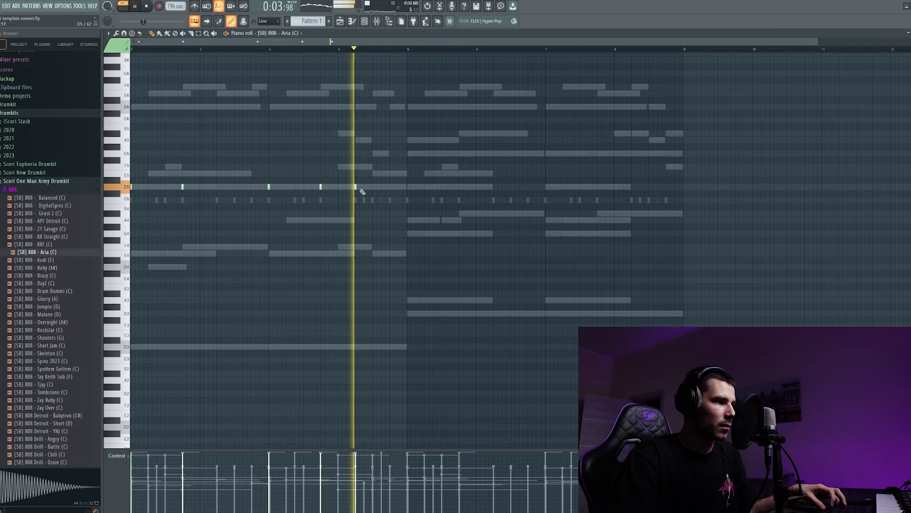
{"action": "left_click", "coordinate": [411, 187]}
{"action": "key", "text": "space"}
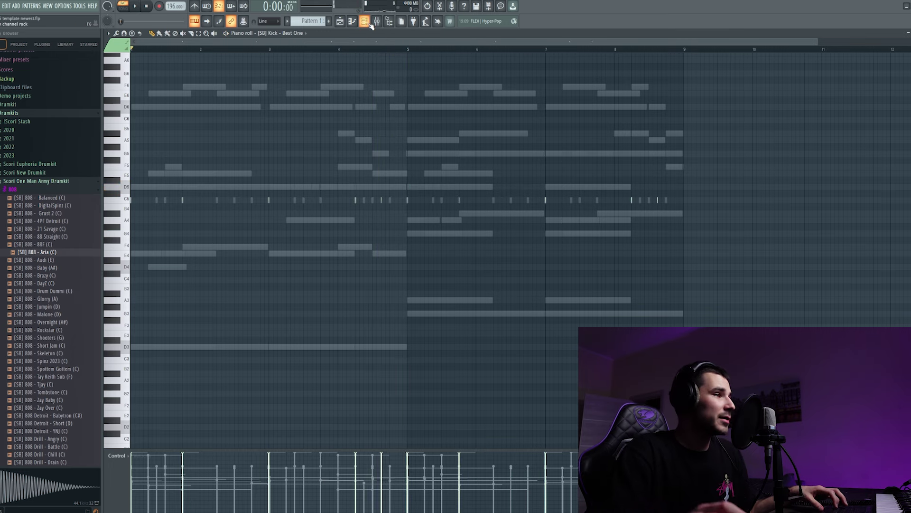
Audition the kit's percs, load [SB] Perc - West Coast Attack onto the Perc 1 channel and write sparse C5 hits across the pattern.
{"action": "left_click", "coordinate": [369, 23]}
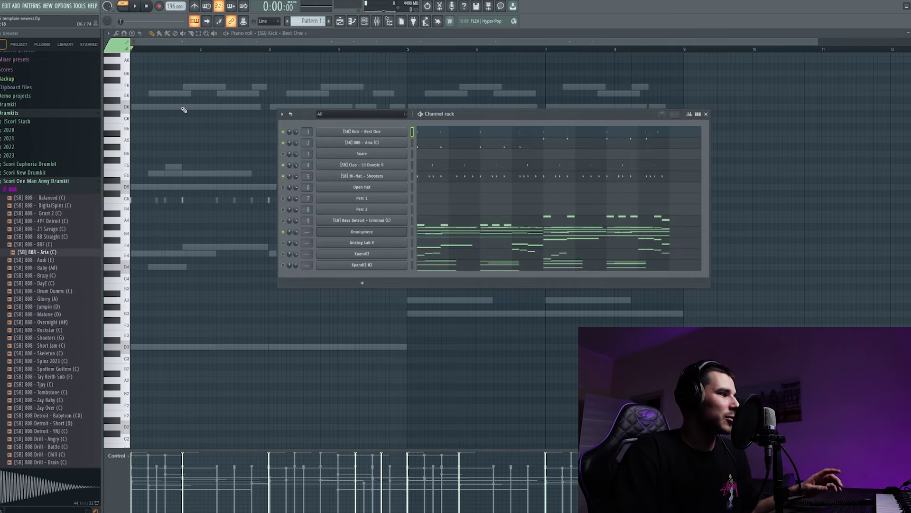
{"action": "left_click", "coordinate": [36, 189]}
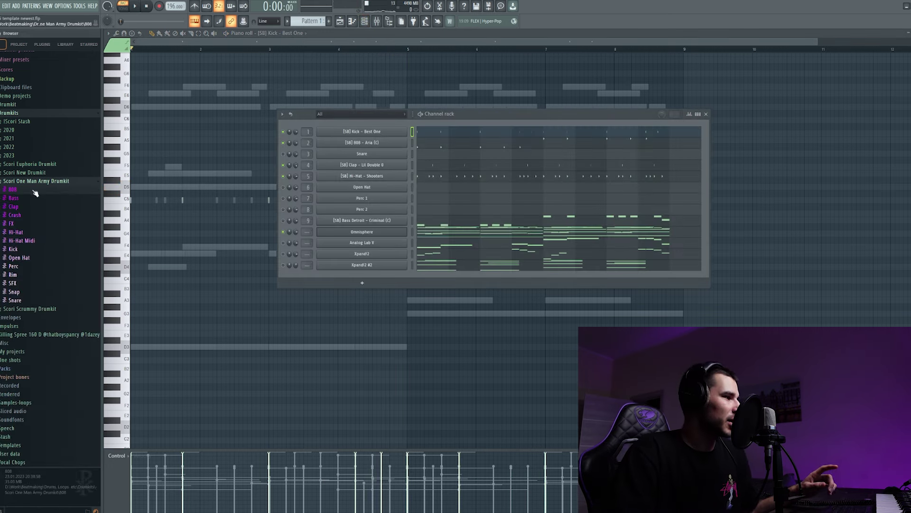
{"action": "left_click", "coordinate": [20, 266]}
{"action": "scroll", "coordinate": [47, 309], "scroll_direction": "down", "scroll_amount": 5}
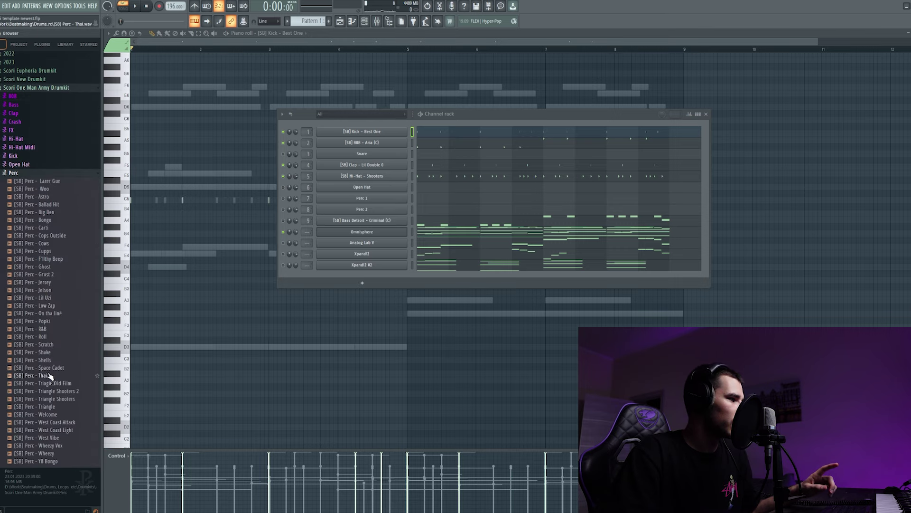
{"action": "left_click", "coordinate": [65, 328]}
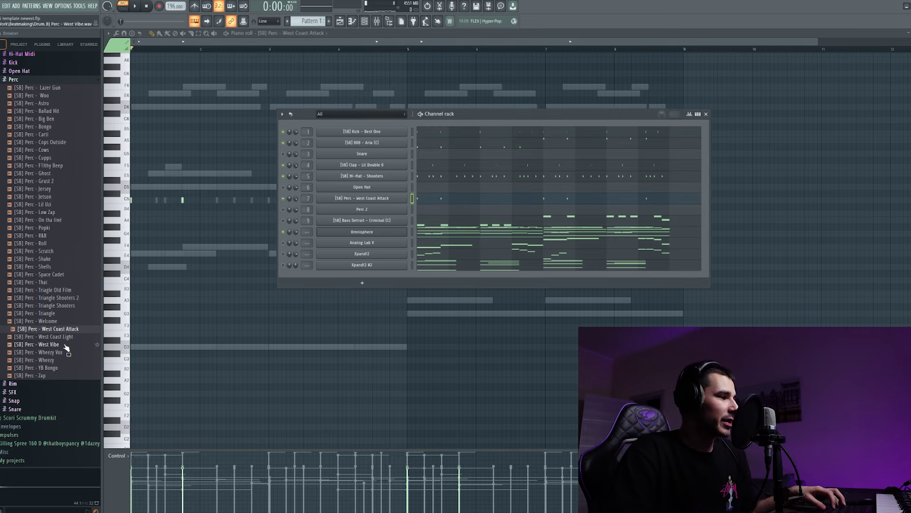
Load [SB] Perc - West Vibe onto the Perc 2 channel and write paired C5 hits half a beat apart from beat 2 of bars 2 and 6.
{"action": "left_click", "coordinate": [52, 345]}
{"action": "left_click_drag", "start_coordinate": [65, 349], "coordinate": [217, 202]}
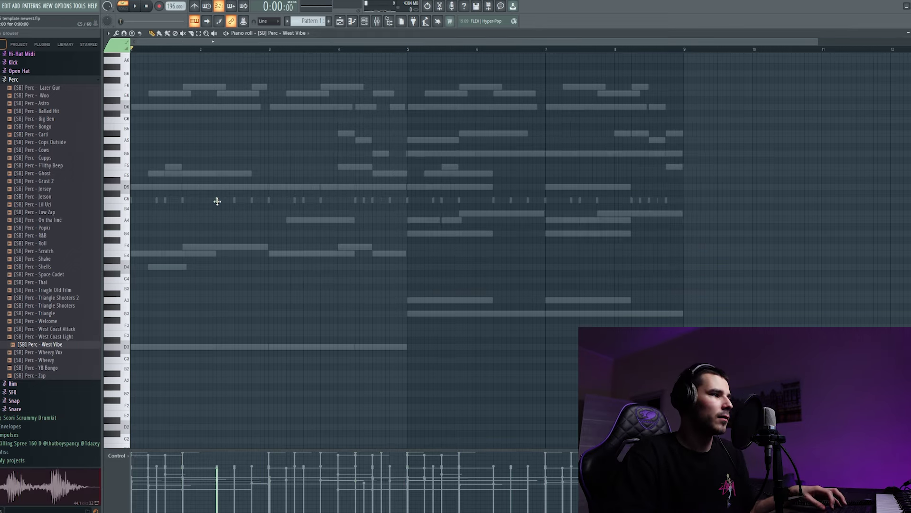
{"action": "key", "text": "space"}
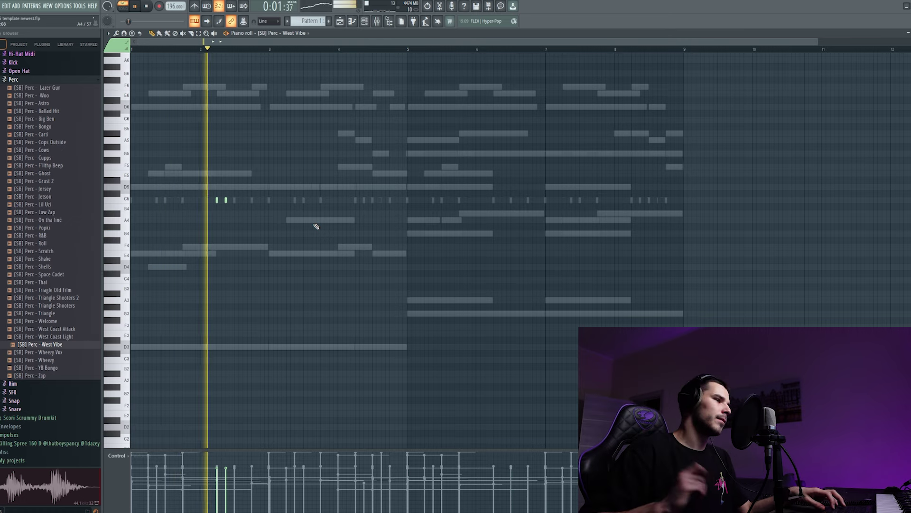
{"action": "key", "text": "space"}
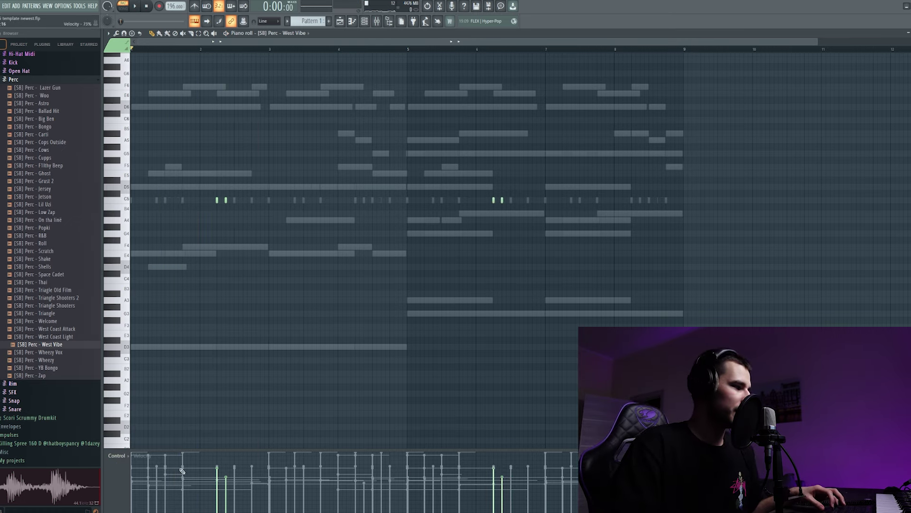
Pan the two West Vibe hits of each pair to opposite sides in bars 2 and 6.
{"action": "left_click", "coordinate": [133, 461]}
{"action": "left_click", "coordinate": [142, 472]}
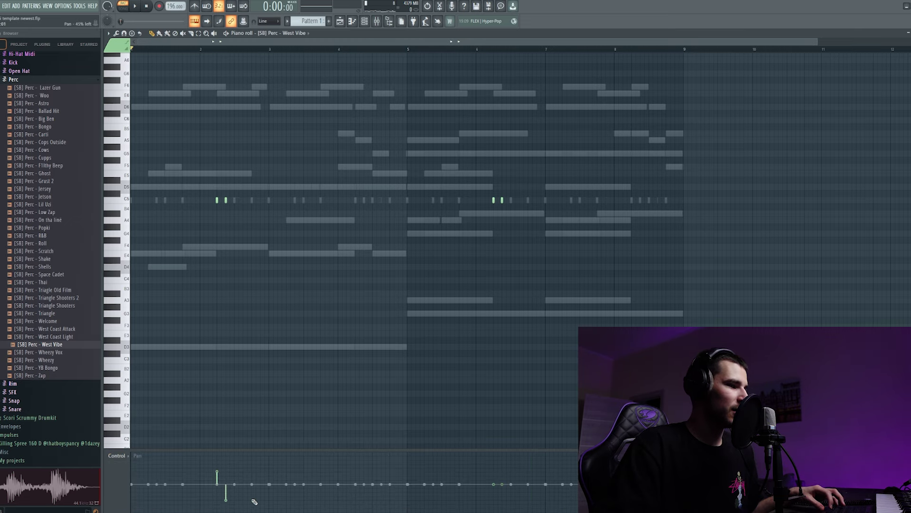
{"action": "key", "text": "F6"}
Add [SB] Perc - Triangle Shooters 2 as a new channel below West Vibe and place a C5 hit on beat 2 of bar 1.
{"action": "left_click", "coordinate": [62, 298]}
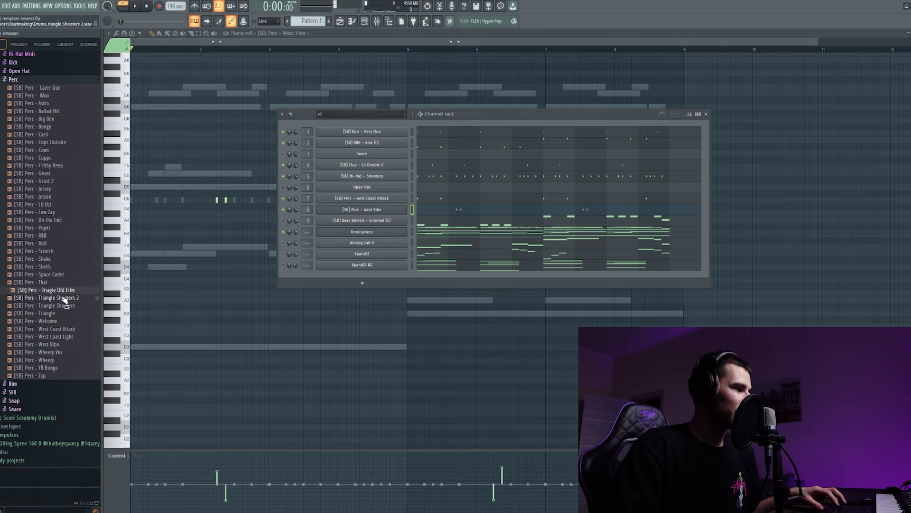
{"action": "left_click_drag", "start_coordinate": [61, 301], "coordinate": [395, 220]}
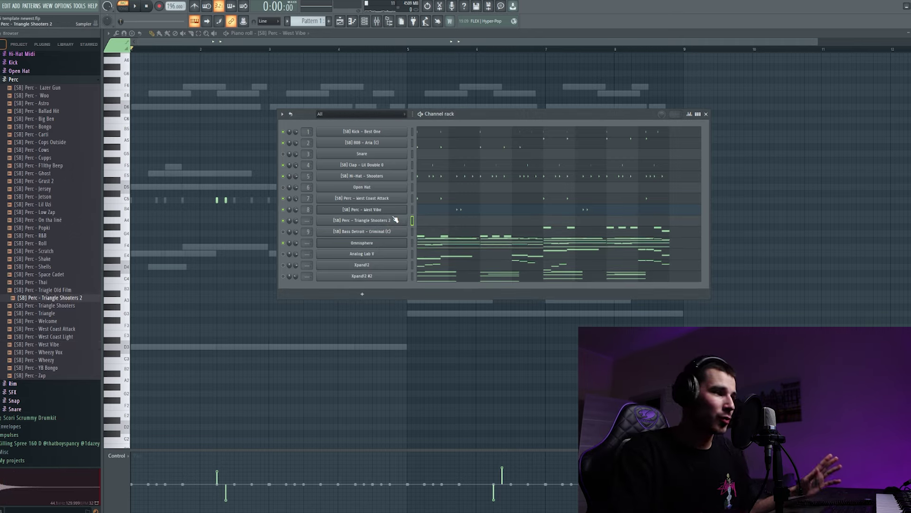
{"action": "left_click", "coordinate": [425, 224]}
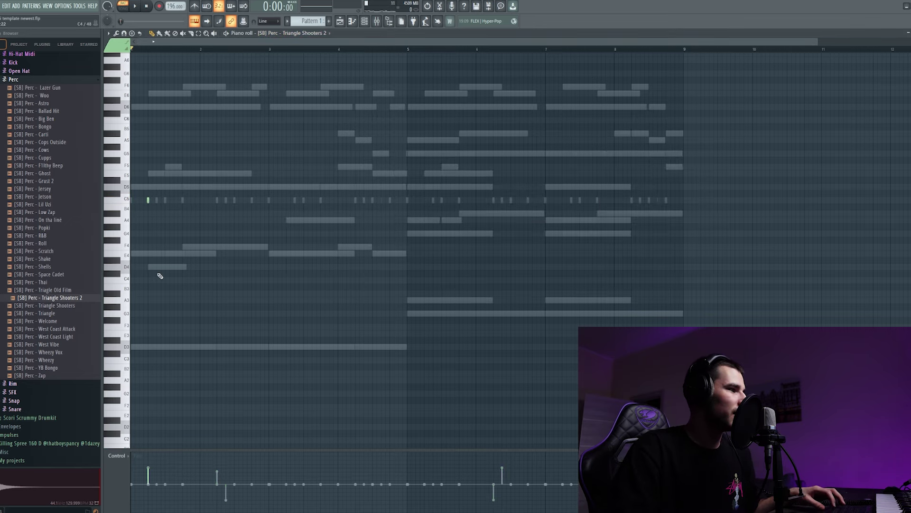
Switch the event lane to note velocity and repeat the Triangle Shooters 2 hit on beat 2 of bars 3, 5 and 7.
{"action": "left_click_drag", "start_coordinate": [135, 177], "coordinate": [171, 224]}
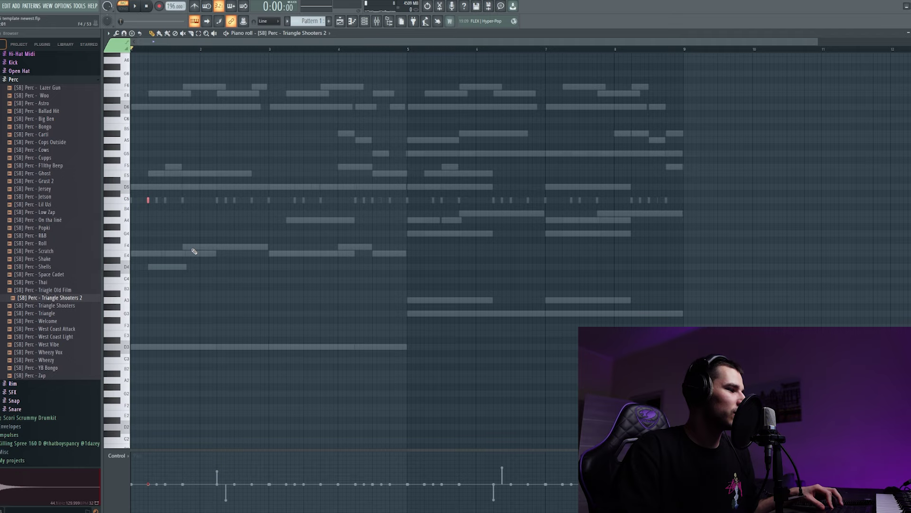
{"action": "left_click", "coordinate": [116, 456]}
{"action": "left_click", "coordinate": [134, 472]}
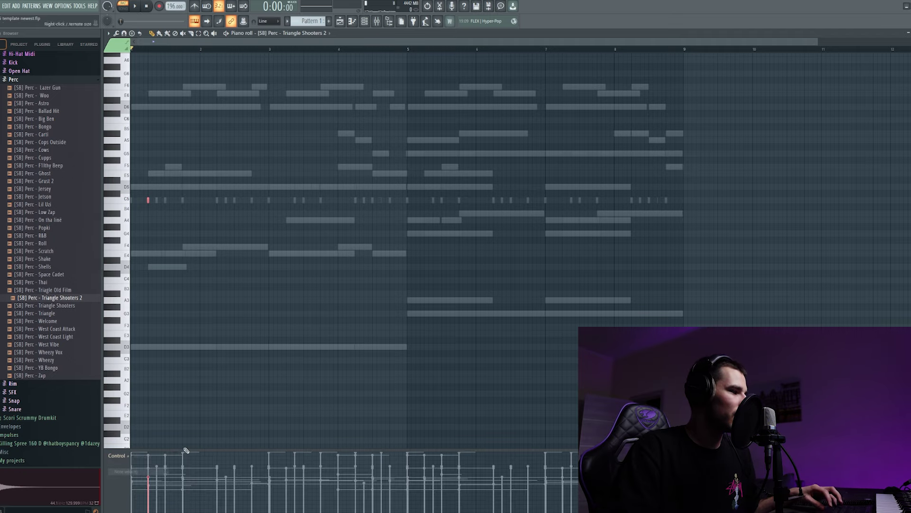
{"action": "key", "text": "space"}
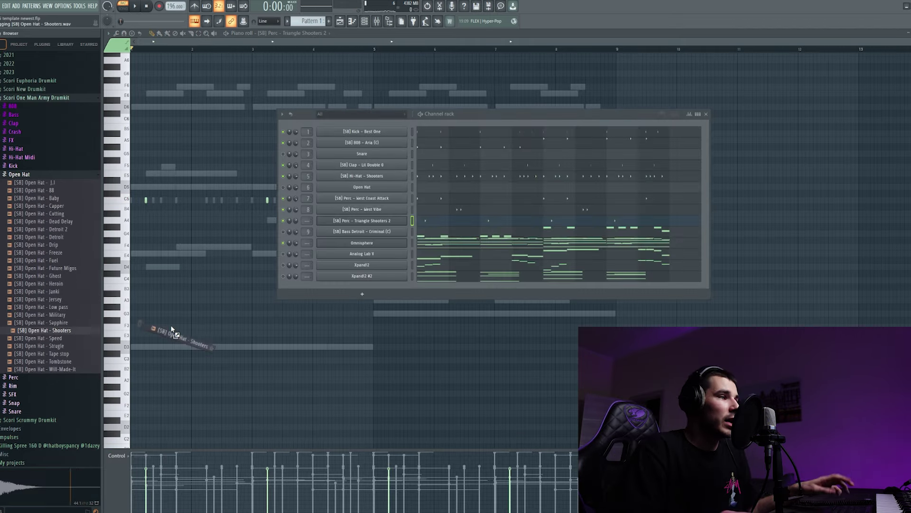
Load [SB] Open Hat - Shooters onto the Open Hat channel and write C5 hits on beats 1 and 4 of bar 1.
{"action": "left_click_drag", "start_coordinate": [163, 326], "coordinate": [385, 187]}
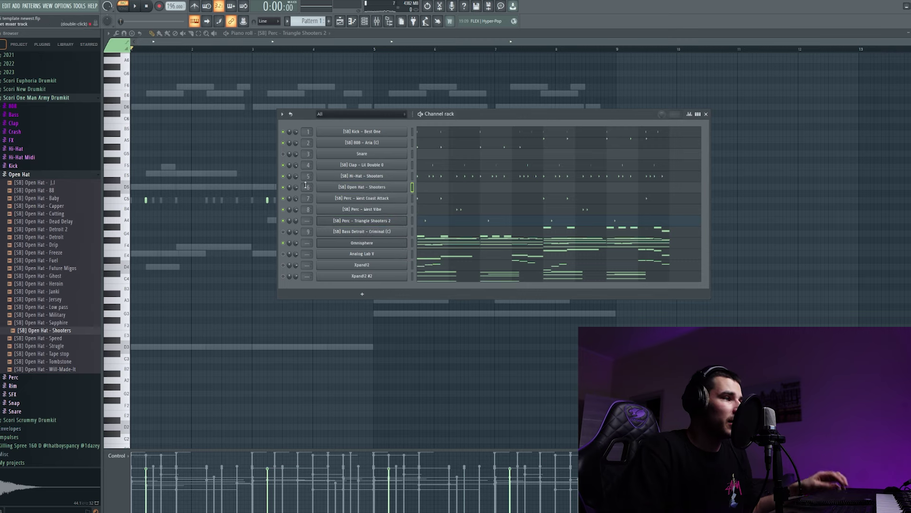
{"action": "key", "text": "F6"}
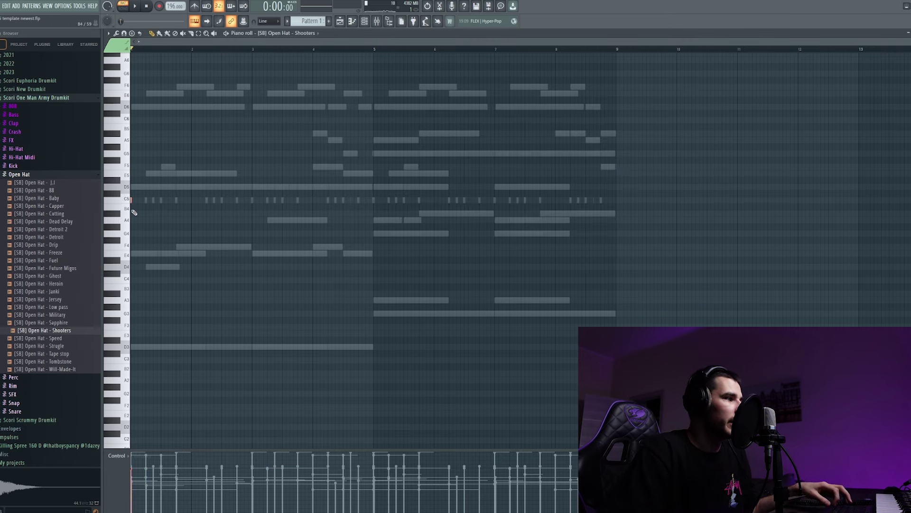
{"action": "left_click", "coordinate": [368, 22]}
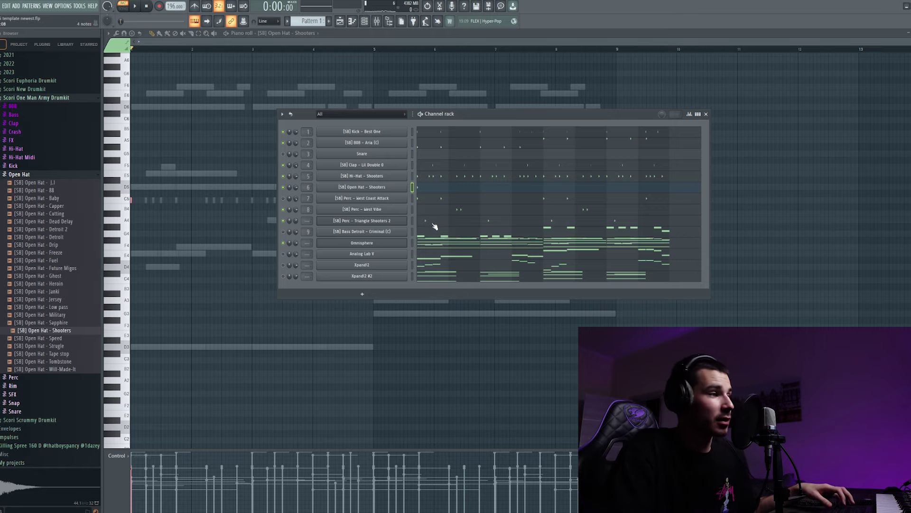
{"action": "key", "text": "F6"}
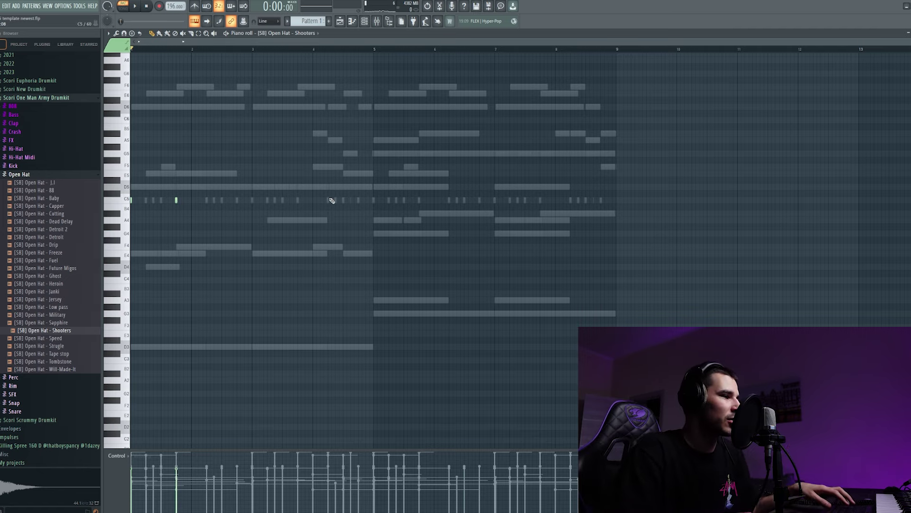
Play the pattern and add C5 open hat hits on beats 1 and 3 of bar 4 and beats 1 and 4 of bar 5.
{"action": "key", "text": "space"}
{"action": "left_click", "coordinate": [313, 200]}
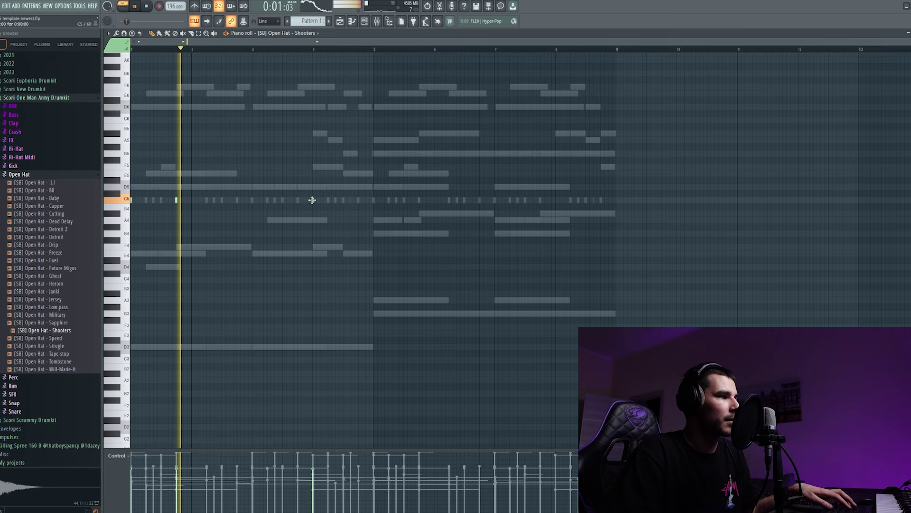
{"action": "left_click", "coordinate": [343, 199]}
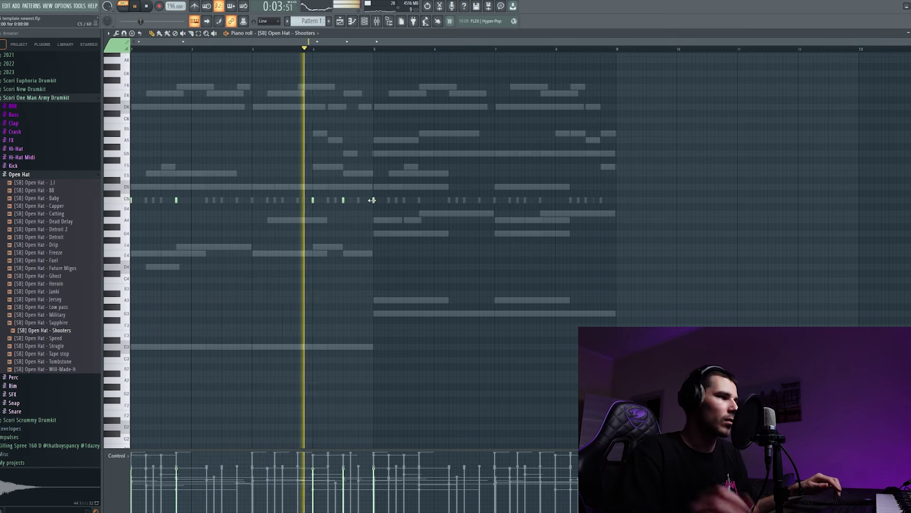
{"action": "left_click", "coordinate": [373, 200]}
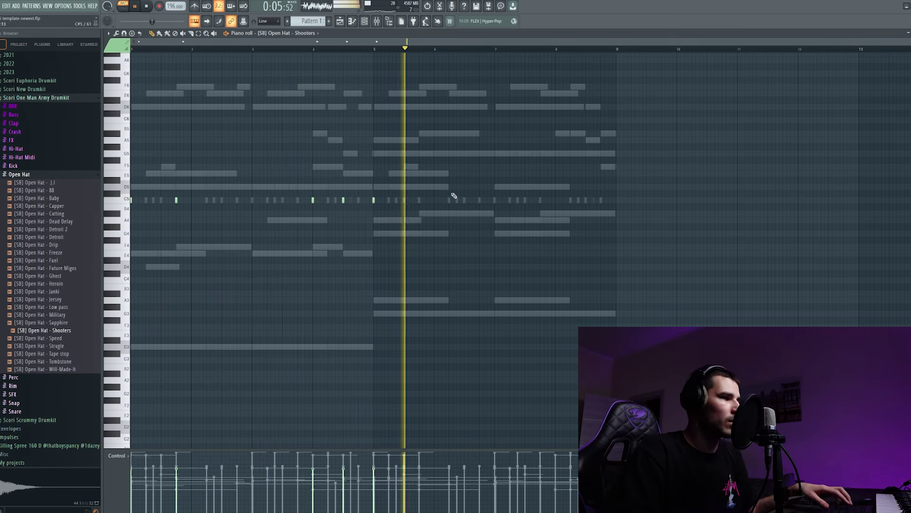
{"action": "left_click", "coordinate": [422, 200]}
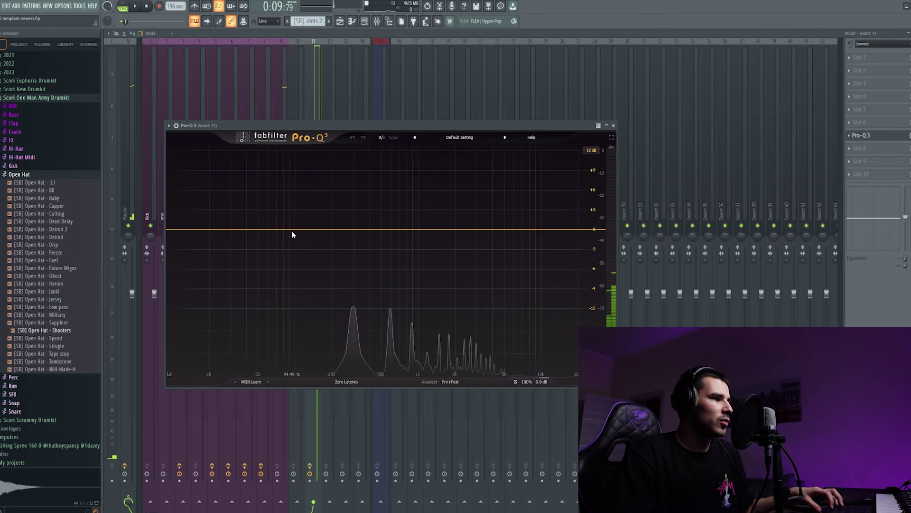
Create an 18 dB/oct low cut at about 136 Hz in Pro-Q 3 on mixer Insert 11.
{"action": "left_click", "coordinate": [295, 230]}
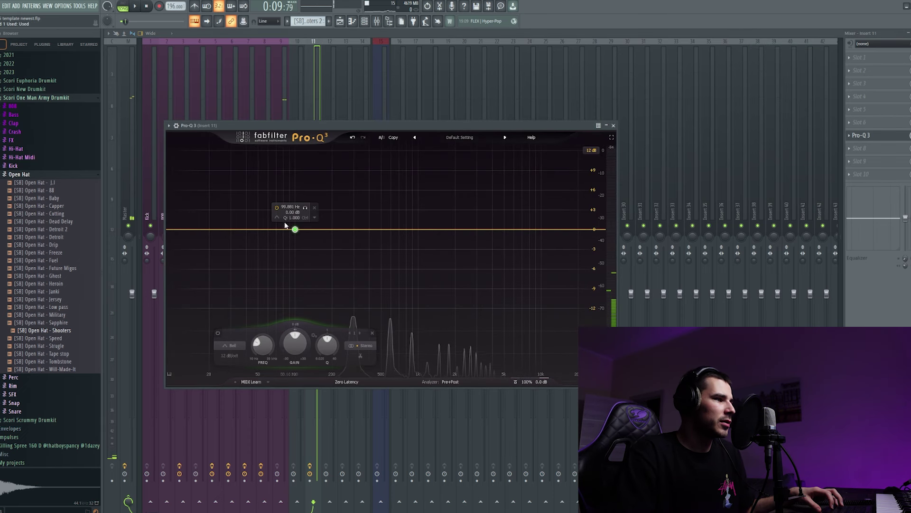
{"action": "left_click", "coordinate": [277, 217]}
{"action": "left_click", "coordinate": [294, 223]}
{"action": "left_click", "coordinate": [295, 231], "text": "alt+shift"}
{"action": "left_click_drag", "start_coordinate": [296, 232], "coordinate": [312, 250]}
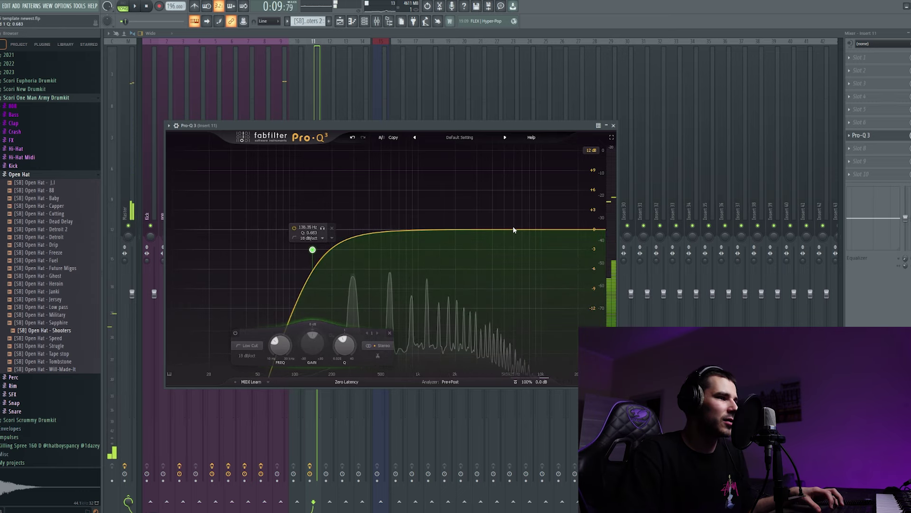
{"action": "left_click", "coordinate": [614, 126]}
Load ValhallaVintageVerb after Pro-Q 3 on Insert 11 with mix 85.2%, decay 1.72 s, high cut 6920 Hz and low cut 280 Hz.
{"action": "left_click", "coordinate": [849, 148]}
{"action": "mouse_move", "coordinate": [865, 157]}
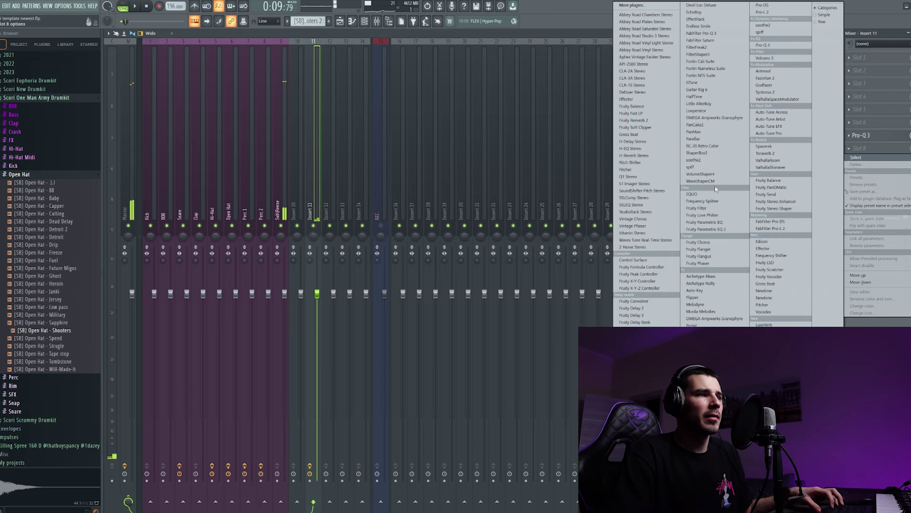
{"action": "left_click", "coordinate": [707, 315]}
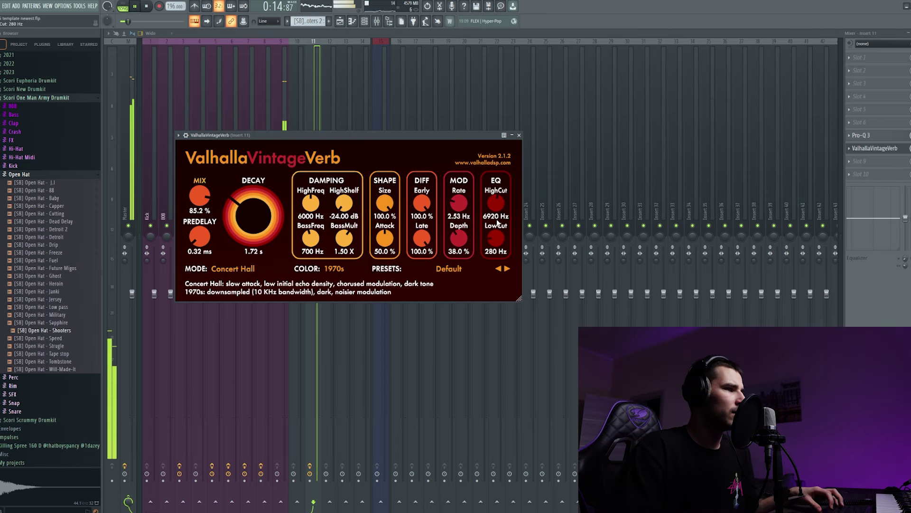
{"action": "left_click", "coordinate": [520, 136]}
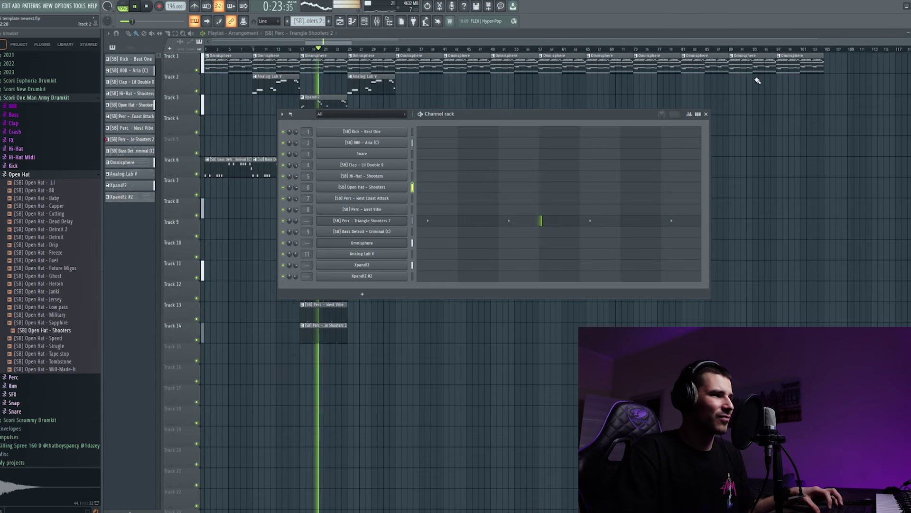
{"action": "key", "text": "F9"}
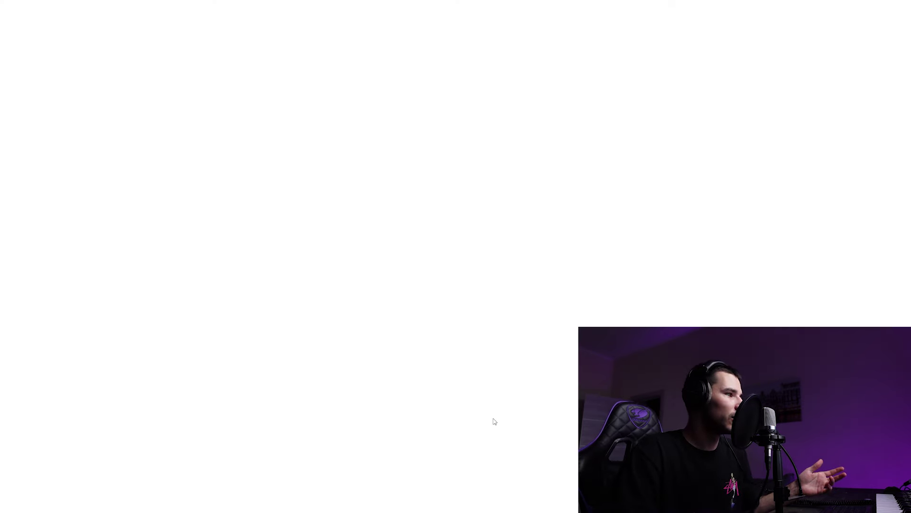
Switch to the browser, search Tunebat for friendly thug 52 and check the listed tracks' keys and BPMs for a matching song.
{"action": "left_click", "coordinate": [322, 172]}
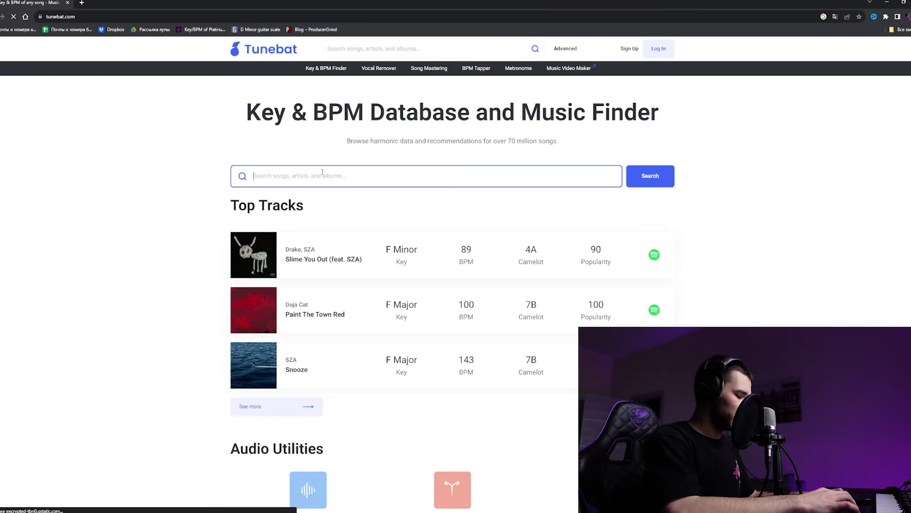
{"action": "type", "text": "friendly "}
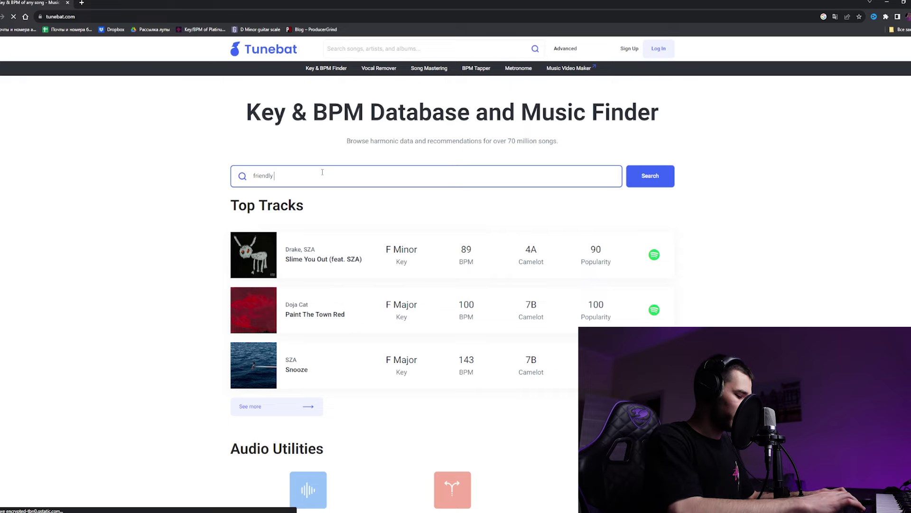
{"action": "type", "text": "thug 52"}
{"action": "key", "text": "Return"}
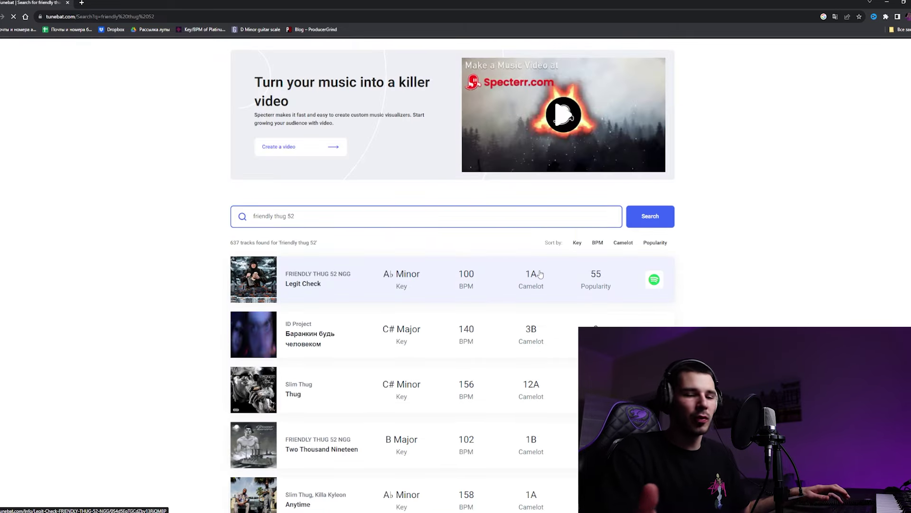
{"action": "scroll", "coordinate": [413, 355], "scroll_direction": "down", "scroll_amount": 10}
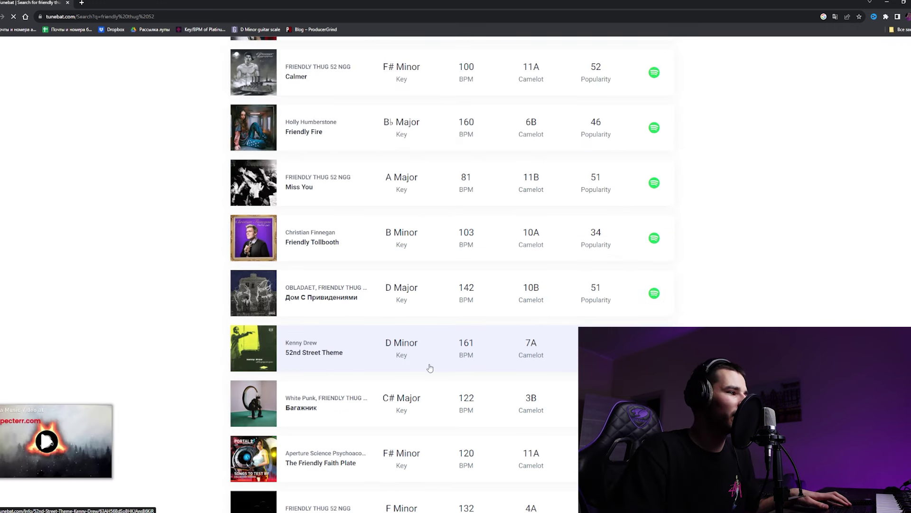
{"action": "scroll", "coordinate": [317, 366], "scroll_direction": "down", "scroll_amount": 5}
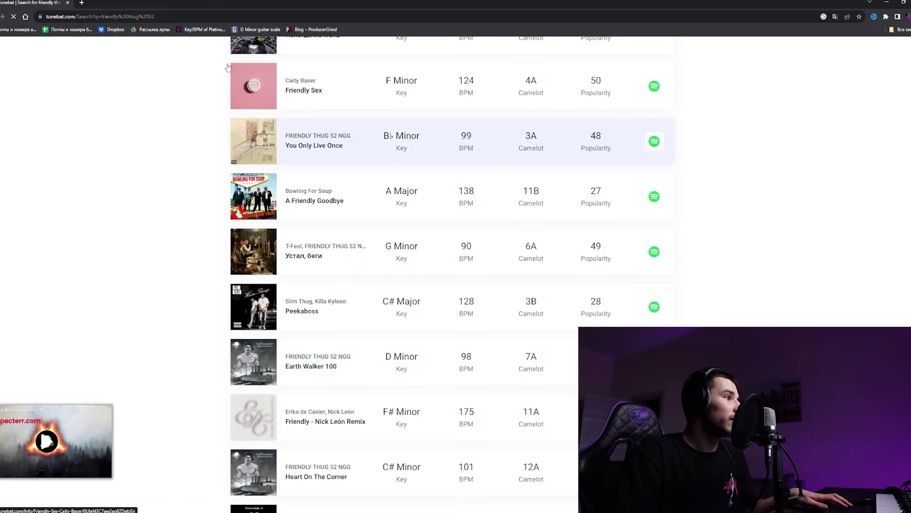
Open vocalremover.org in a new tab and upload the downloaded FRIENDLY THUG 52 NGG - Earth Walker 100 (1).mp3 for vocal separation.
{"action": "left_click", "coordinate": [81, 3]}
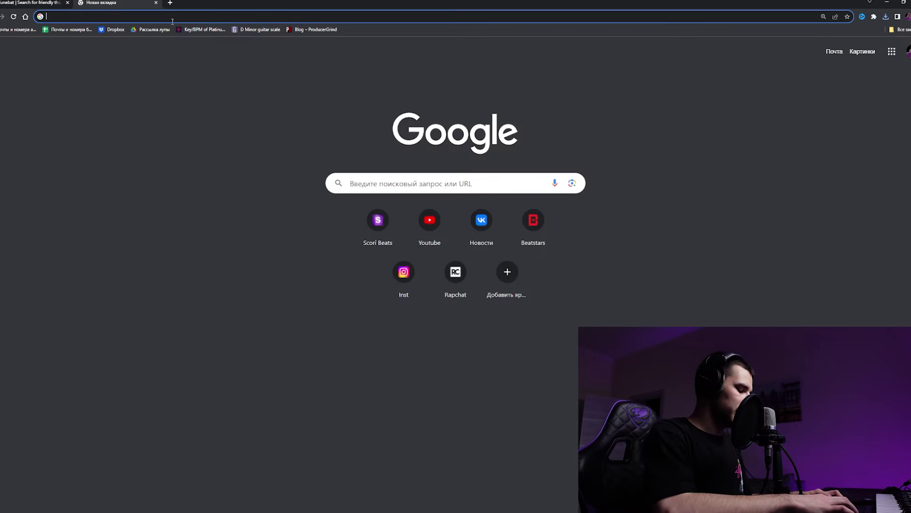
{"action": "type", "text": "vocal"}
{"action": "key", "text": "Return"}
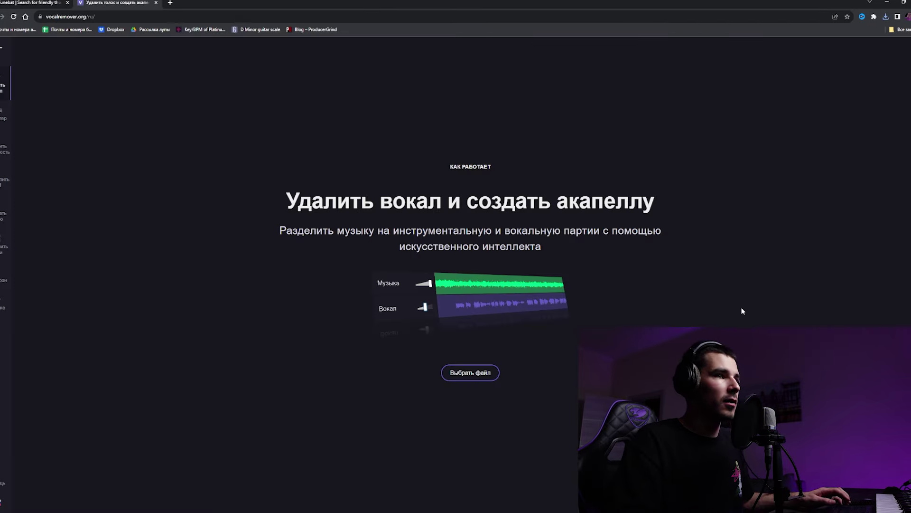
{"action": "left_click", "coordinate": [886, 17]}
{"action": "left_click_drag", "start_coordinate": [817, 50], "coordinate": [628, 200]}
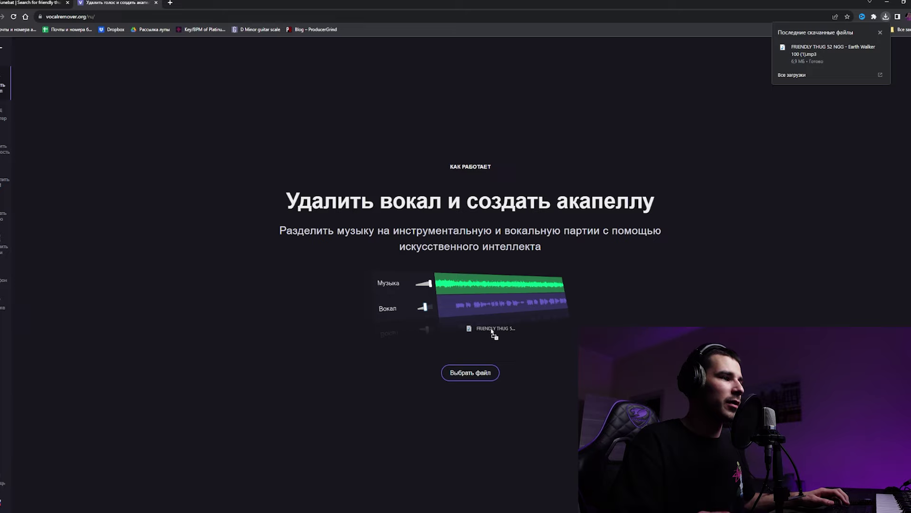
{"action": "left_click_drag", "start_coordinate": [492, 333], "coordinate": [478, 360]}
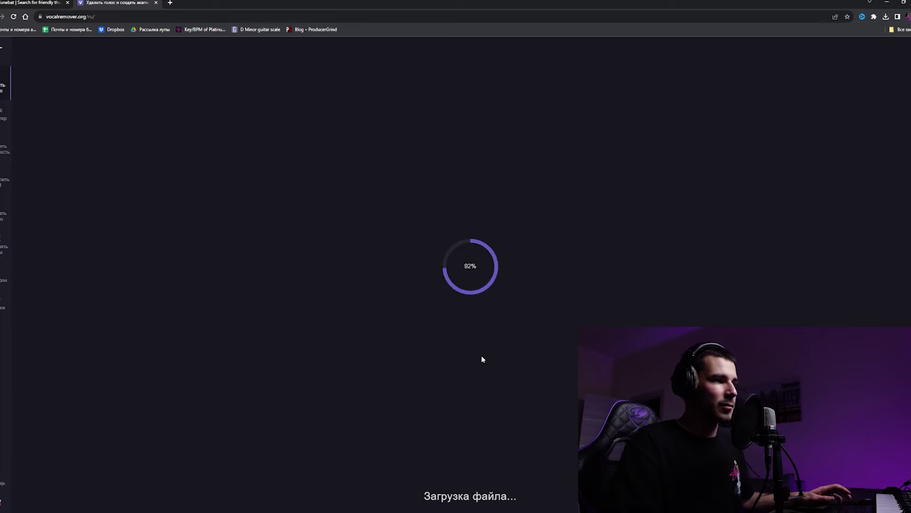